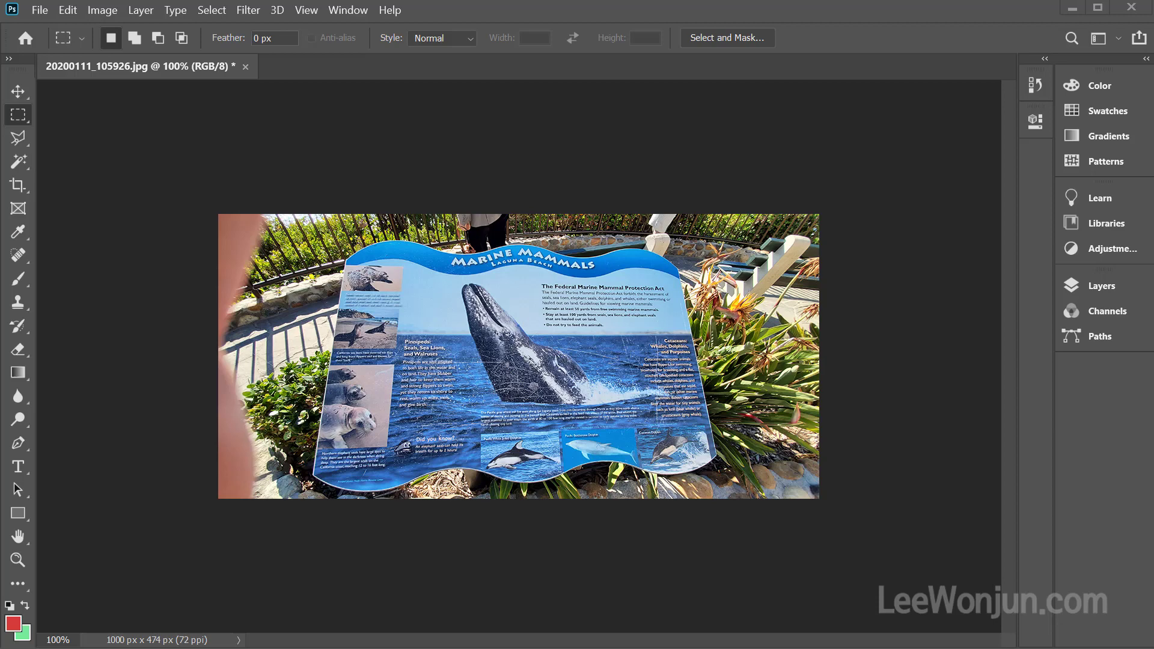
Paint a wavy red line and a dense red scribble across the whale sign with the Brush tool.
left_click(17, 278)
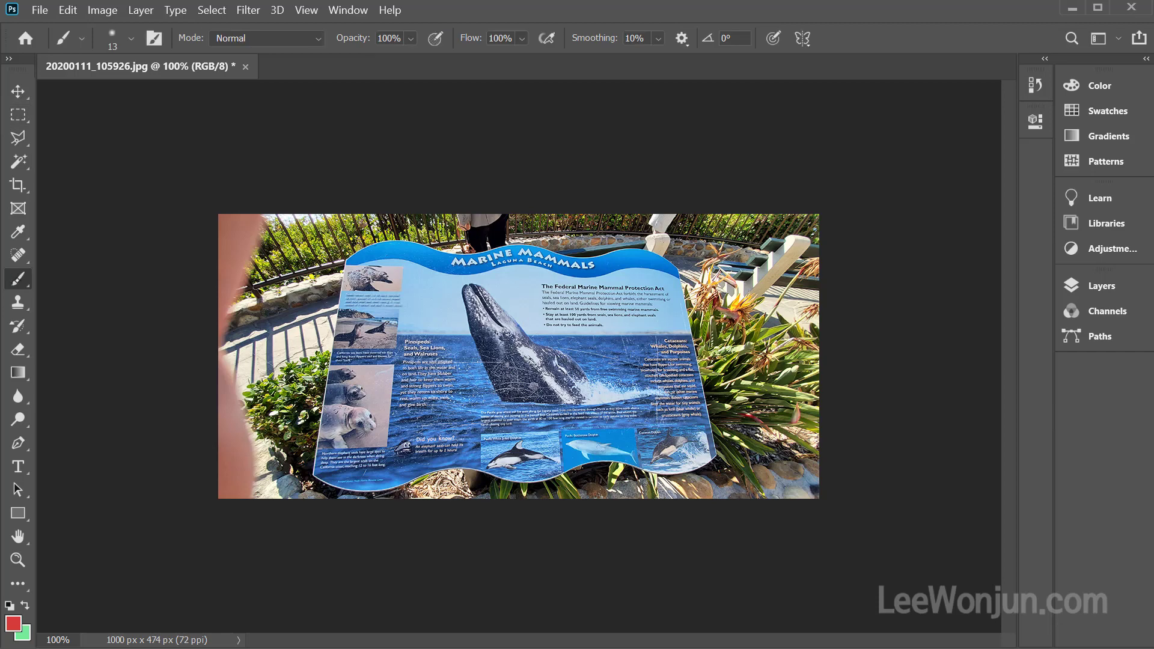
mouse_move(362, 332)
left_mouse_down()
mouse_move(460, 322)
mouse_move(508, 385)
mouse_move(614, 414)
mouse_move(649, 402)
left_mouse_up()
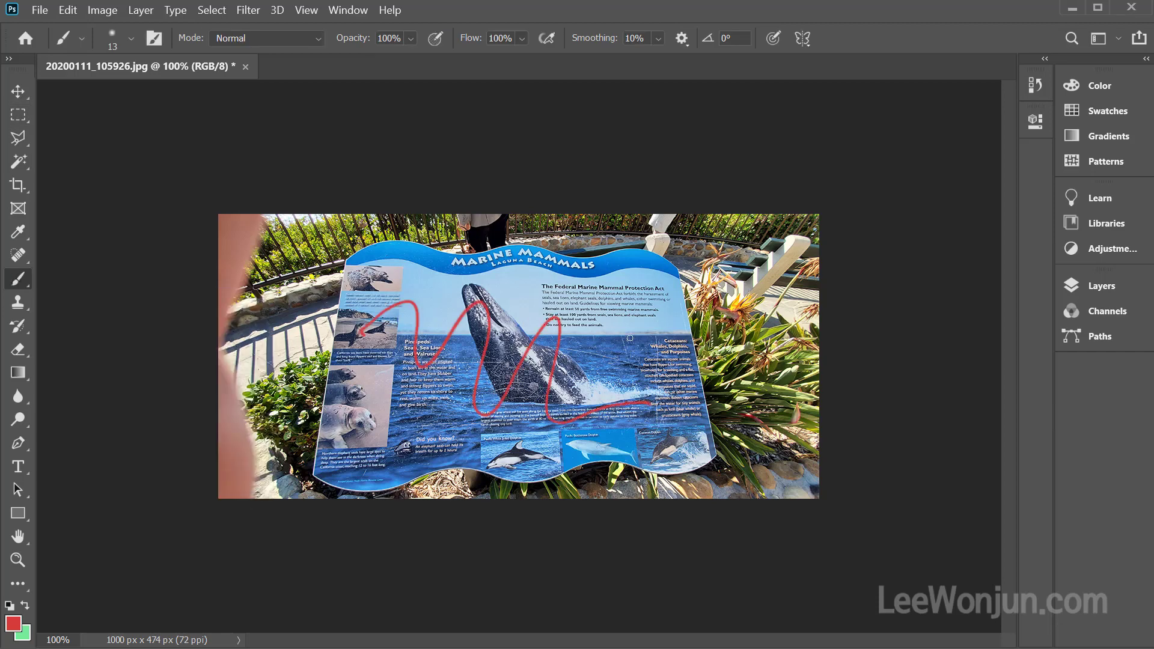
mouse_move(386, 385)
left_mouse_down()
mouse_move(439, 331)
mouse_move(414, 403)
mouse_move(453, 365)
mouse_move(415, 391)
mouse_move(397, 366)
mouse_move(440, 351)
mouse_move(428, 397)
left_mouse_up()
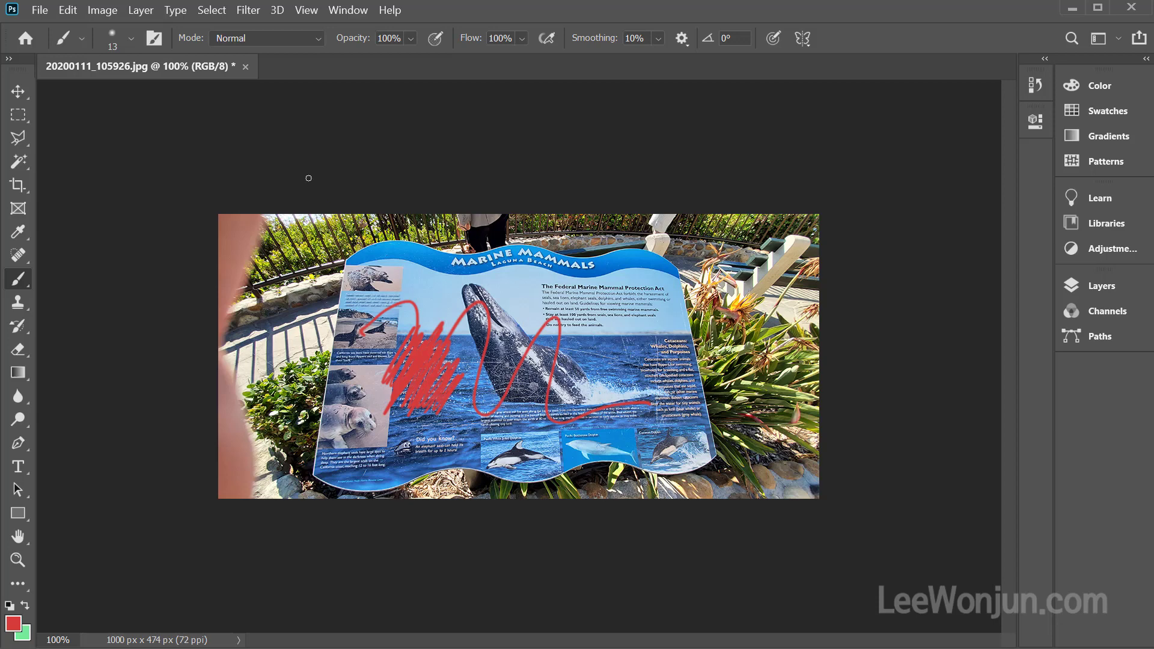
Try to shift the red scribble with the Move tool, declining the conversion of the background to a normal layer.
left_click(23, 91)
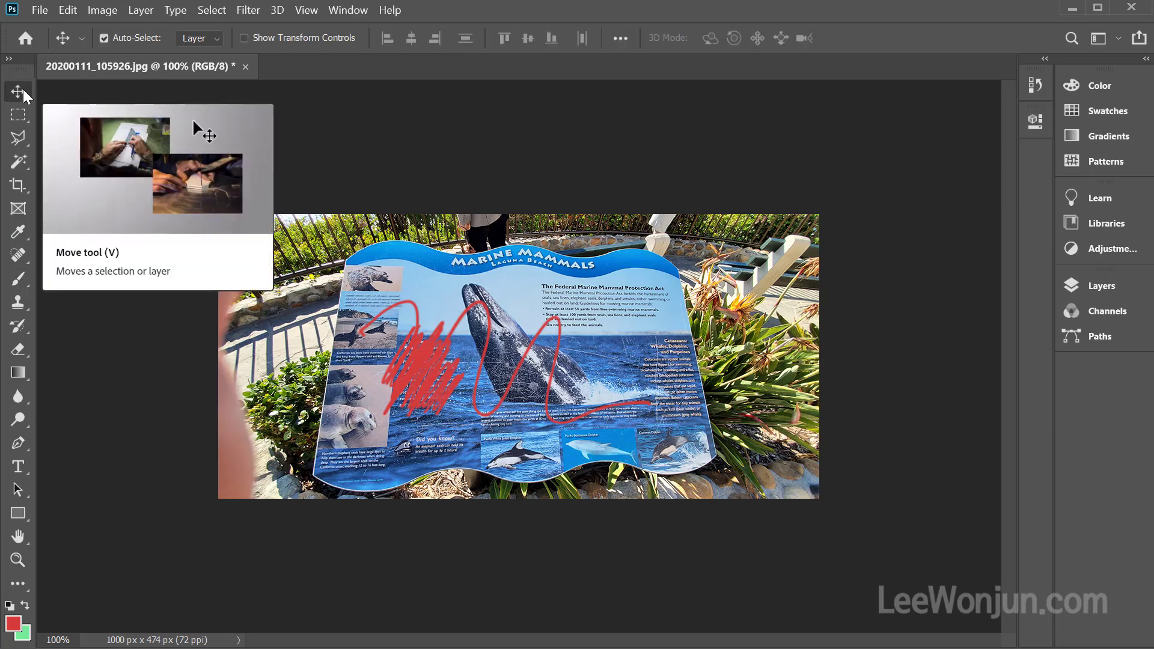
left_click_drag(427, 372, 548, 388)
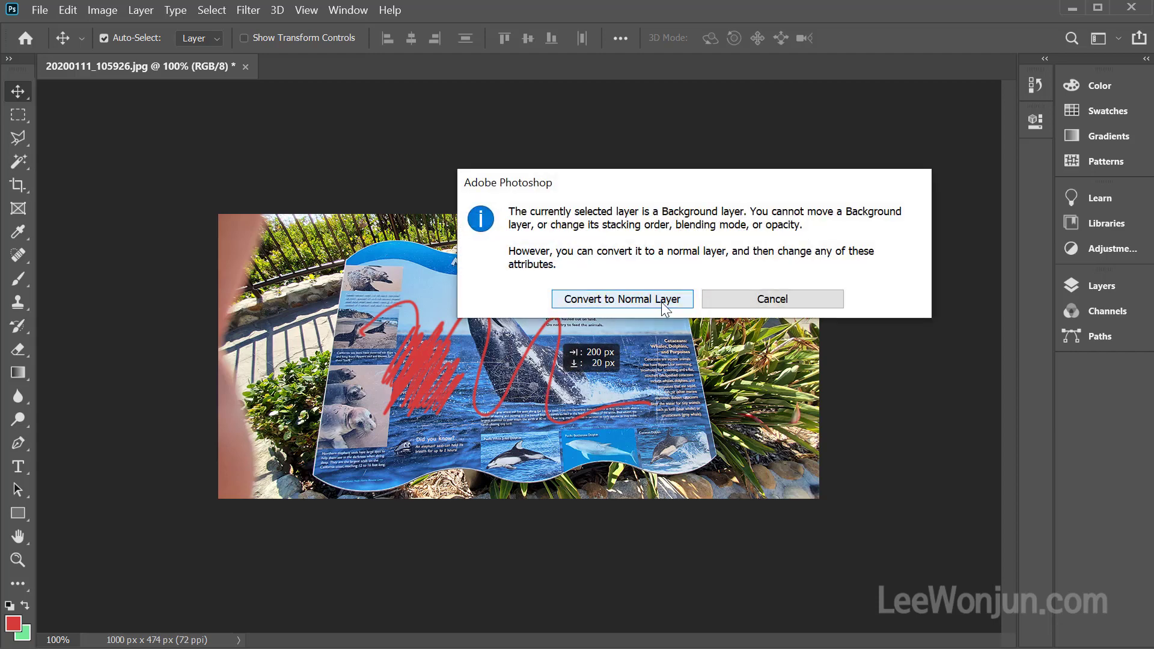
left_click(760, 304)
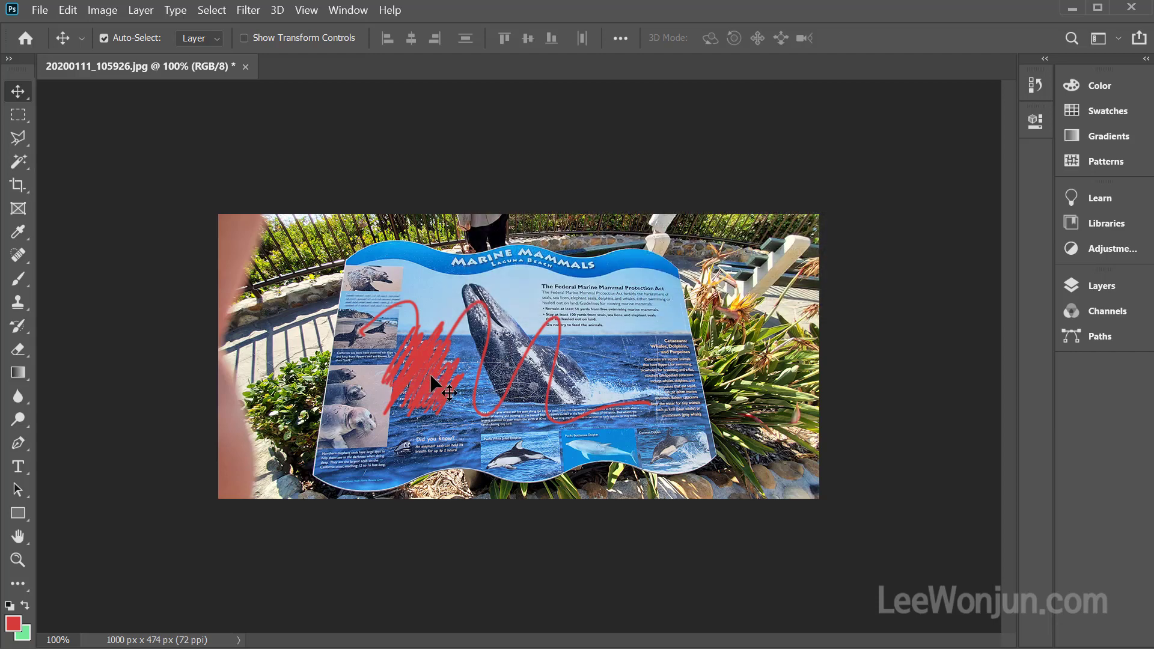
Erase over the dense red scribble on the sign with the standard Eraser tool at size 40.
left_click(23, 349)
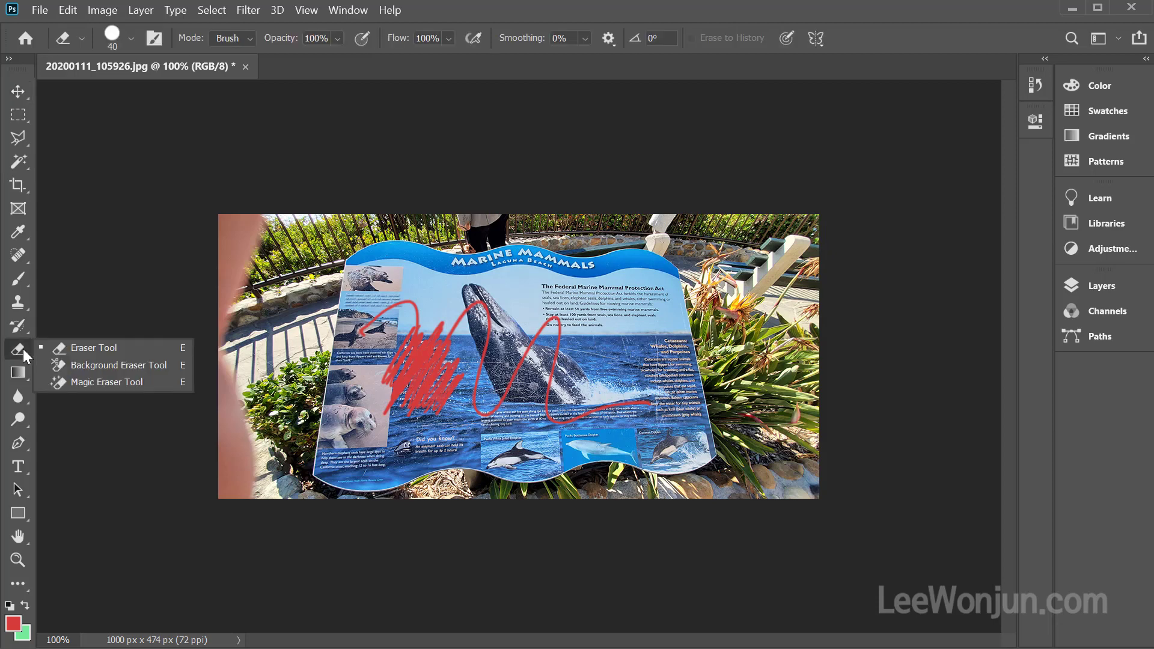
left_click(71, 349)
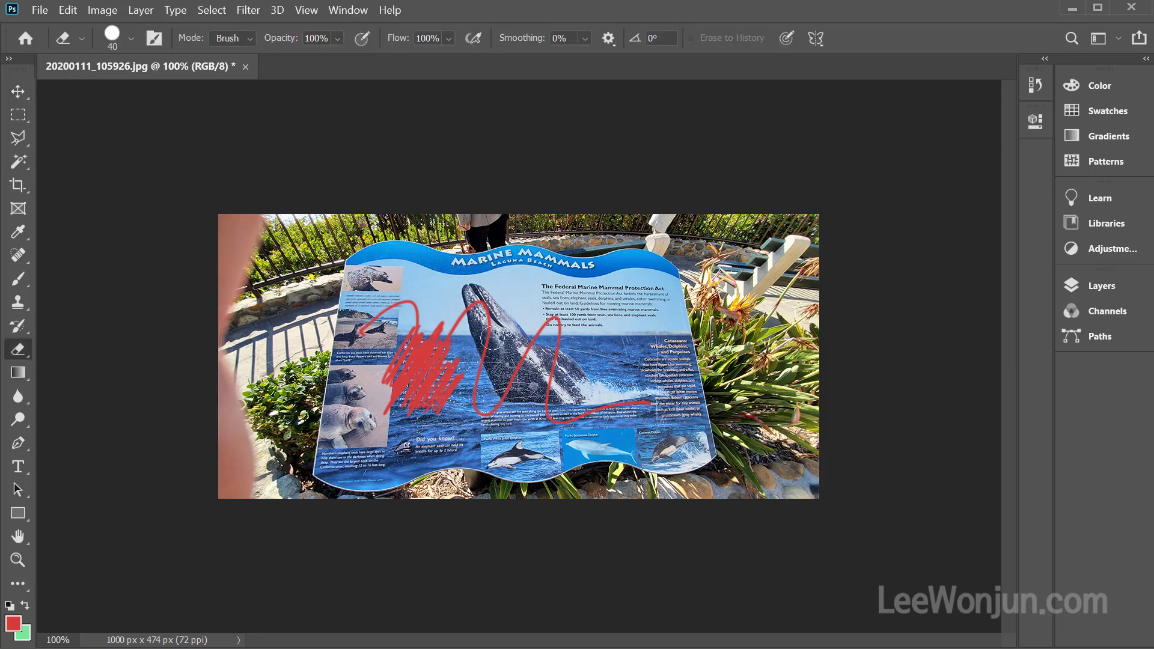
mouse_move(364, 349)
left_mouse_down()
mouse_move(441, 338)
mouse_move(508, 352)
mouse_move(421, 397)
mouse_move(457, 406)
mouse_move(426, 364)
mouse_move(421, 415)
mouse_move(481, 409)
left_mouse_up()
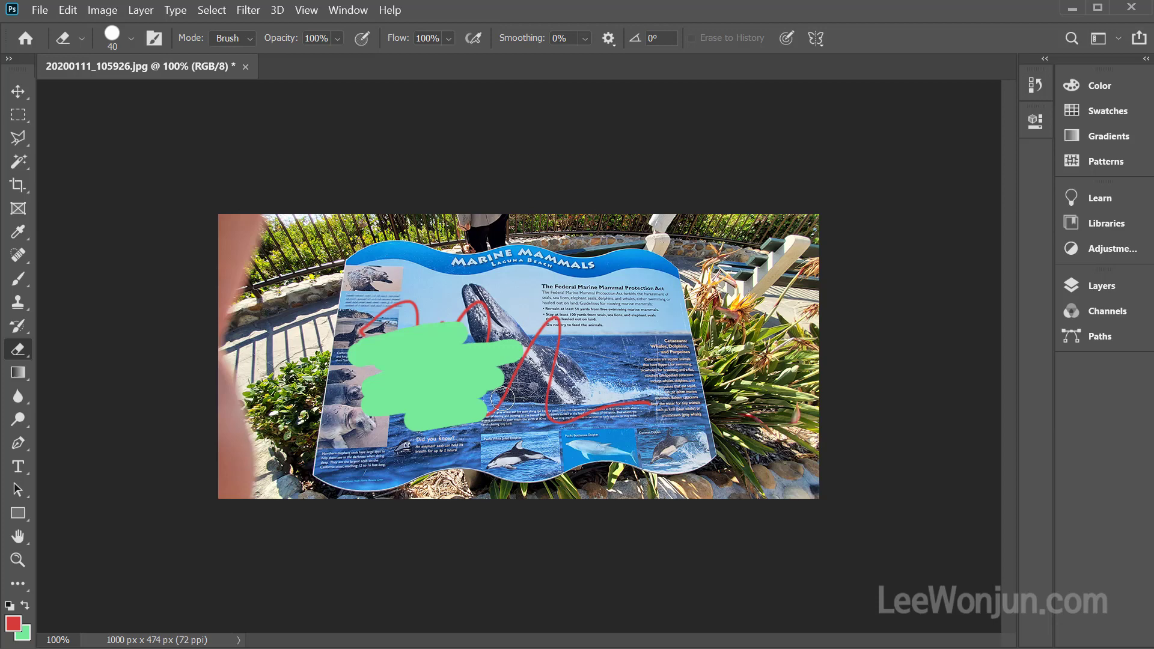
Undo the eraser stroke and the red brush strokes on the photo.
key("ctrl+z")
key("ctrl+z")
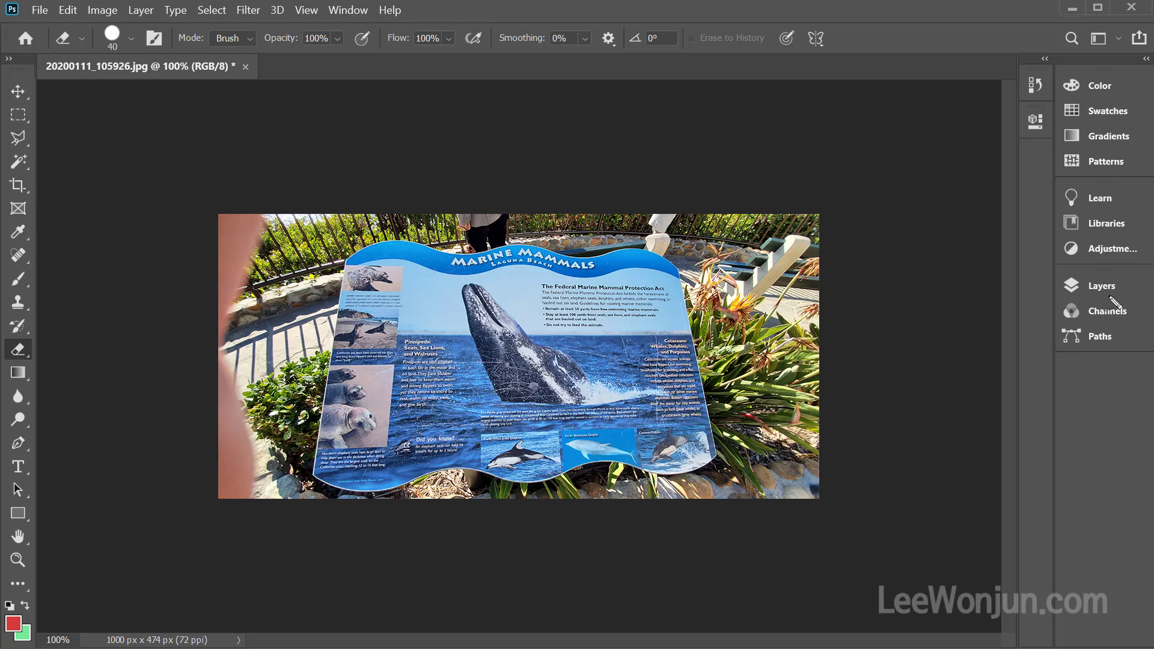
mouse_move(1124, 295)
left_mouse_down()
mouse_move(1082, 308)
mouse_move(1133, 275)
mouse_move(1089, 326)
left_mouse_up()
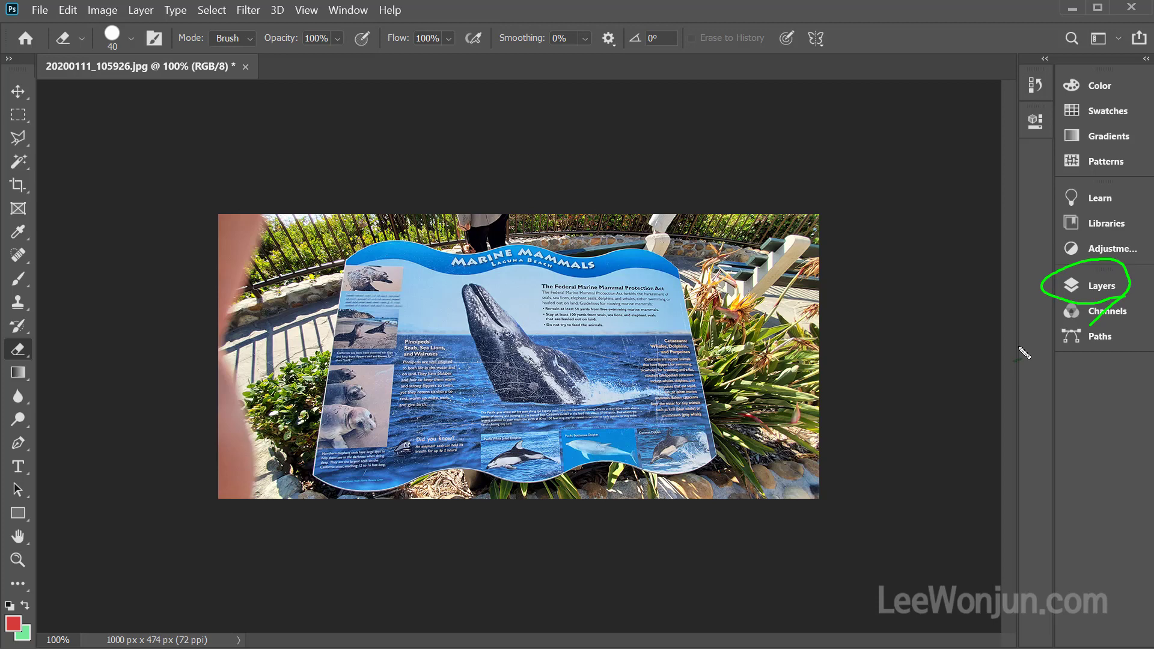
key("Escape")
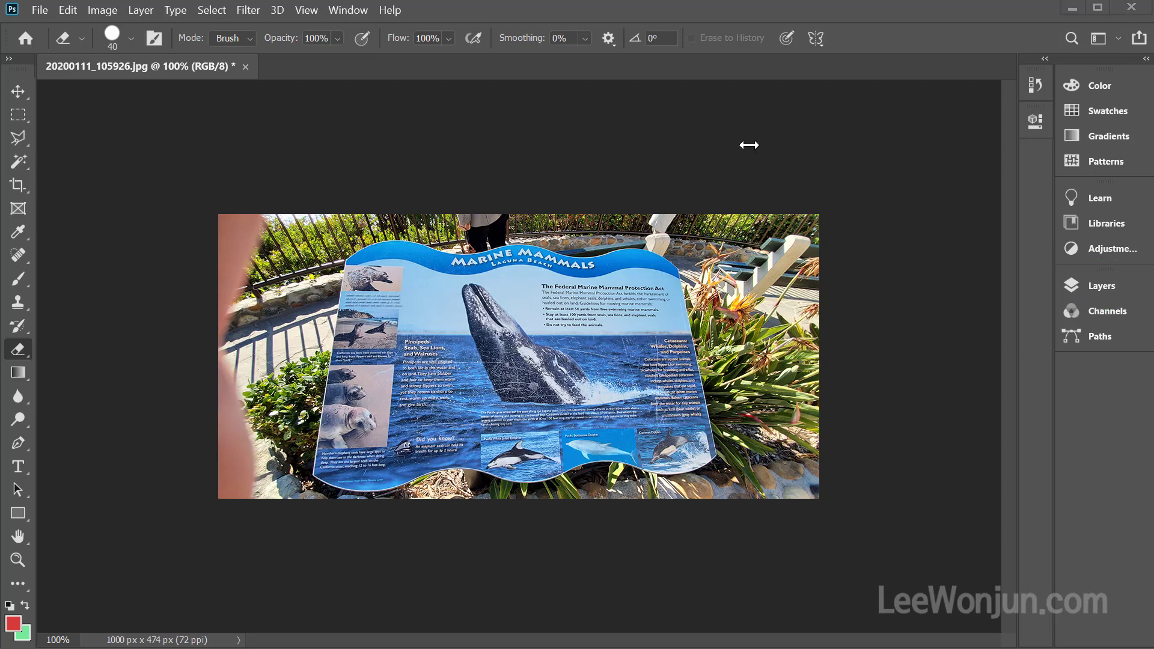
Show the Layers panel, detach it as a floating panel beside the tools, and make it taller.
left_click(349, 10)
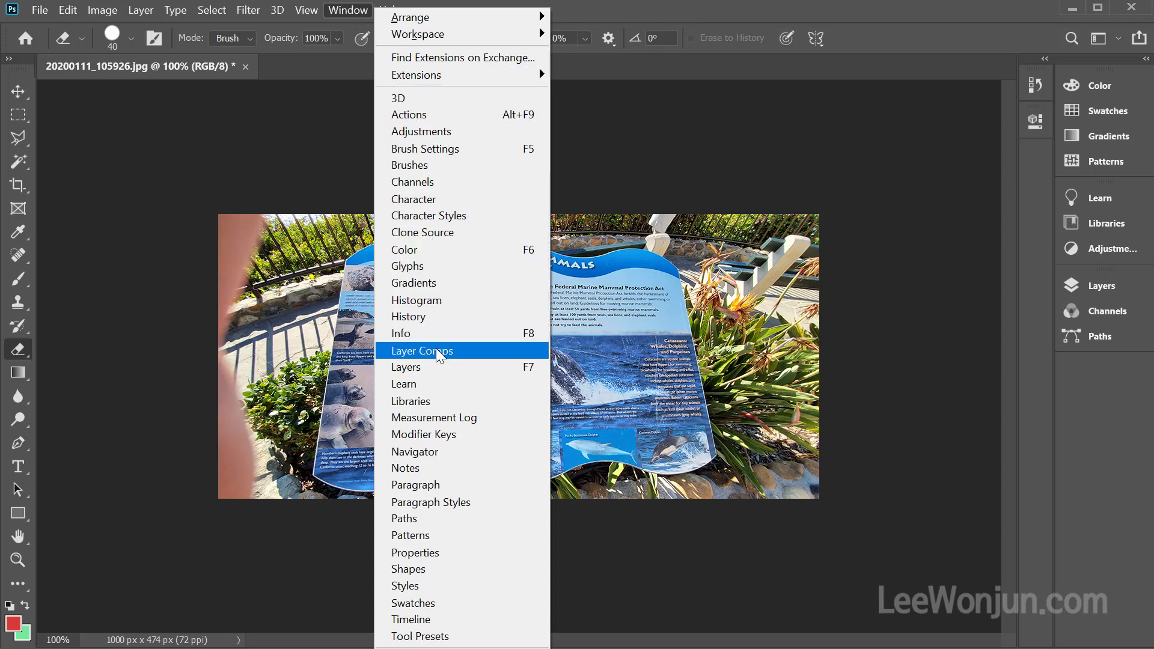
left_click(539, 369)
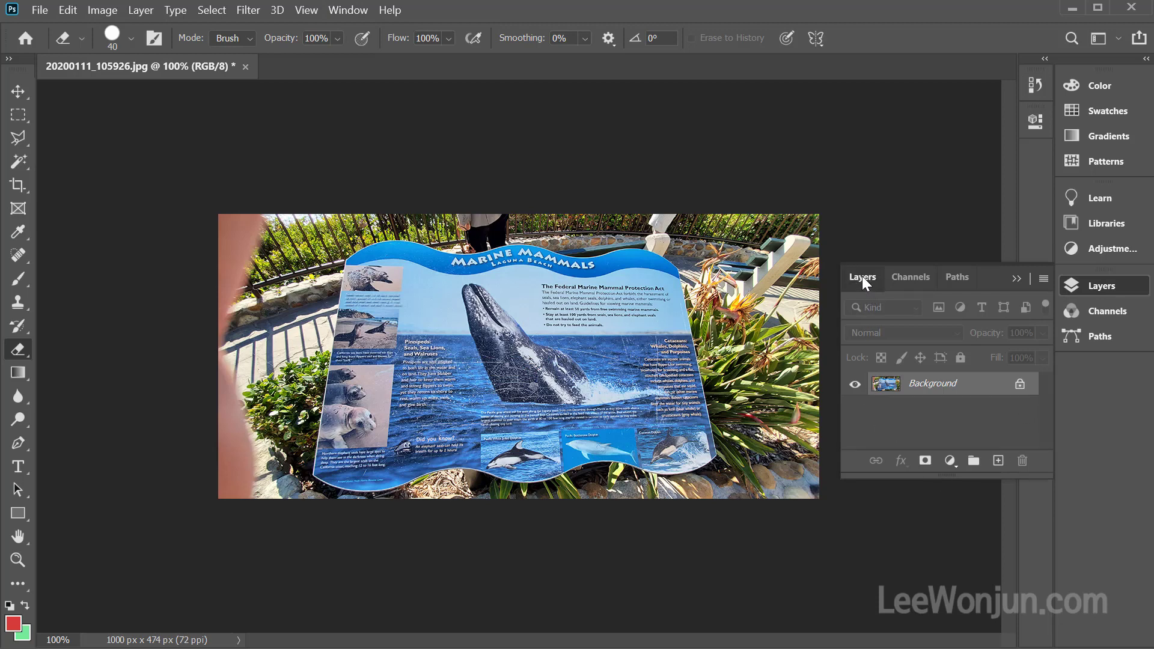
left_click_drag(862, 276, 80, 110)
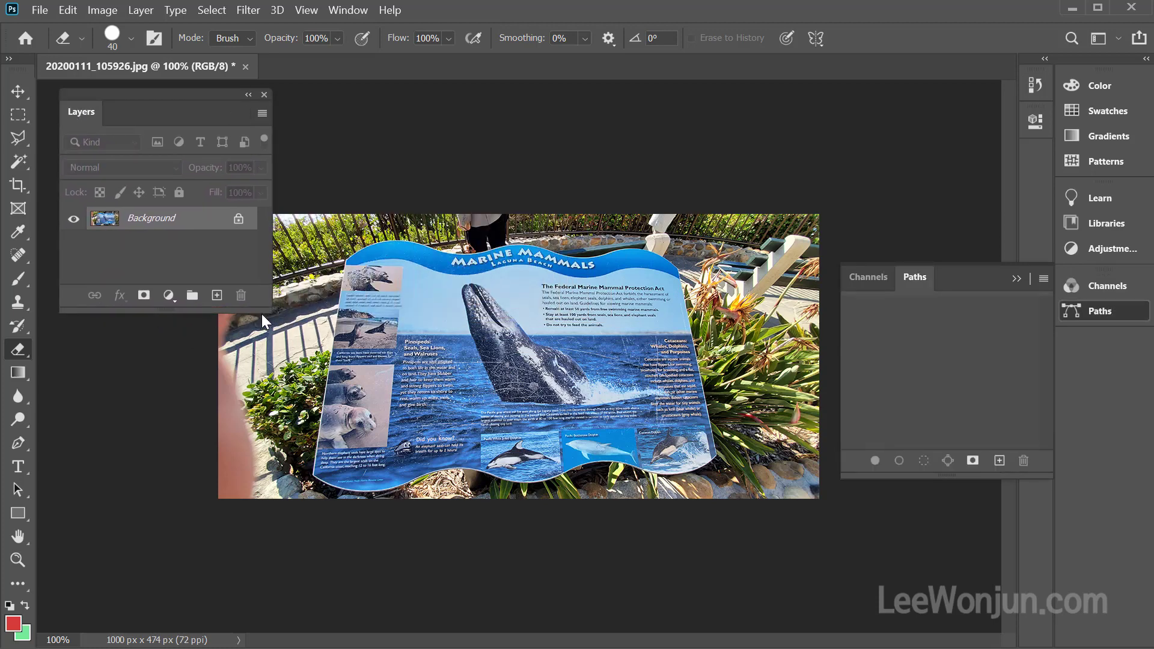
left_click_drag(261, 314, 255, 573)
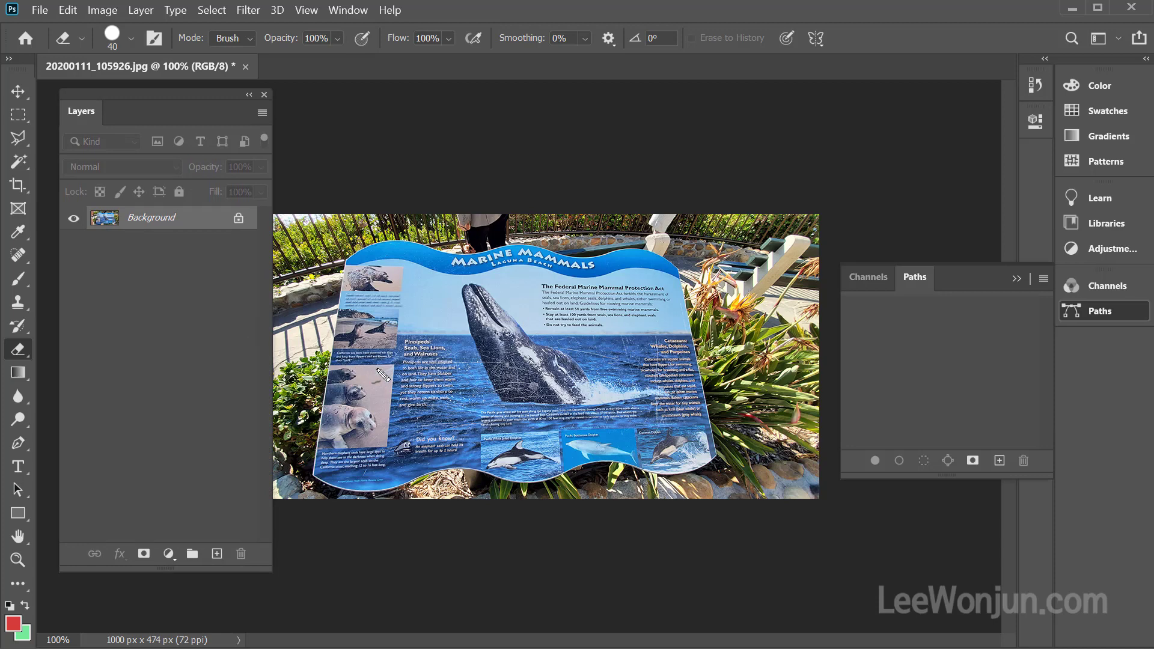
mouse_move(330, 484)
left_mouse_down()
mouse_move(392, 373)
mouse_move(675, 396)
mouse_move(563, 487)
mouse_move(323, 529)
mouse_move(388, 504)
mouse_move(669, 475)
left_mouse_up()
left_click_drag(355, 306, 364, 281)
mouse_move(348, 346)
left_mouse_down()
mouse_move(455, 415)
mouse_move(628, 408)
left_mouse_up()
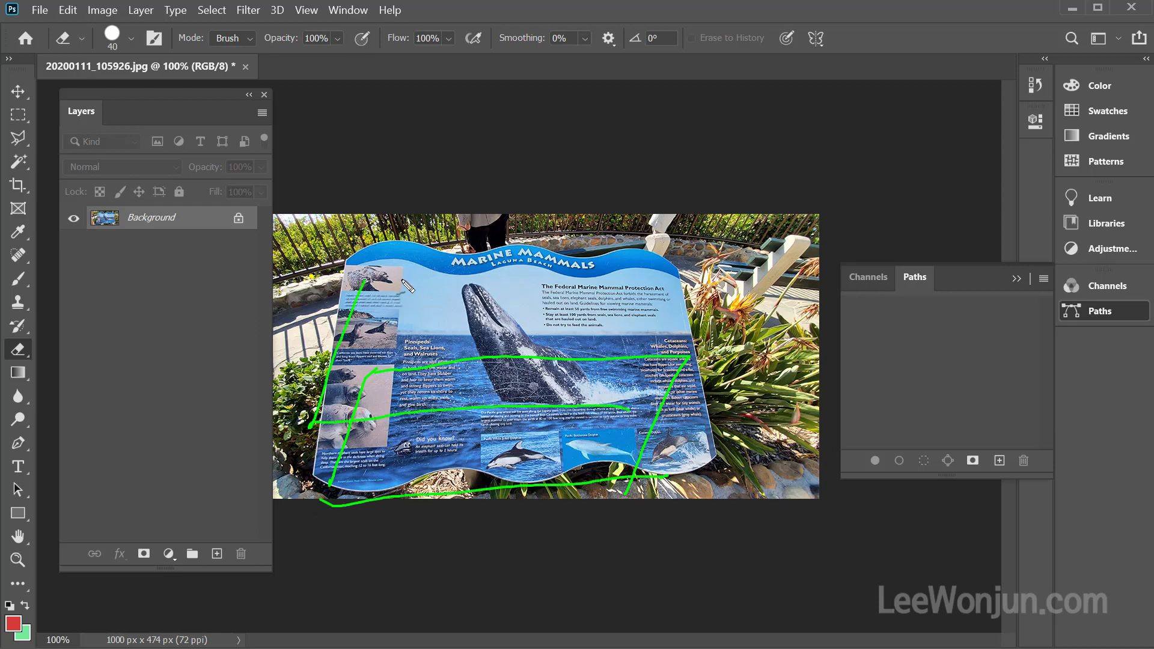
mouse_move(380, 280)
left_mouse_down()
mouse_move(676, 296)
mouse_move(611, 404)
left_mouse_up()
mouse_move(344, 185)
left_mouse_down()
mouse_move(307, 333)
mouse_move(557, 302)
mouse_move(405, 167)
mouse_move(672, 129)
mouse_move(709, 152)
mouse_move(597, 304)
left_mouse_up()
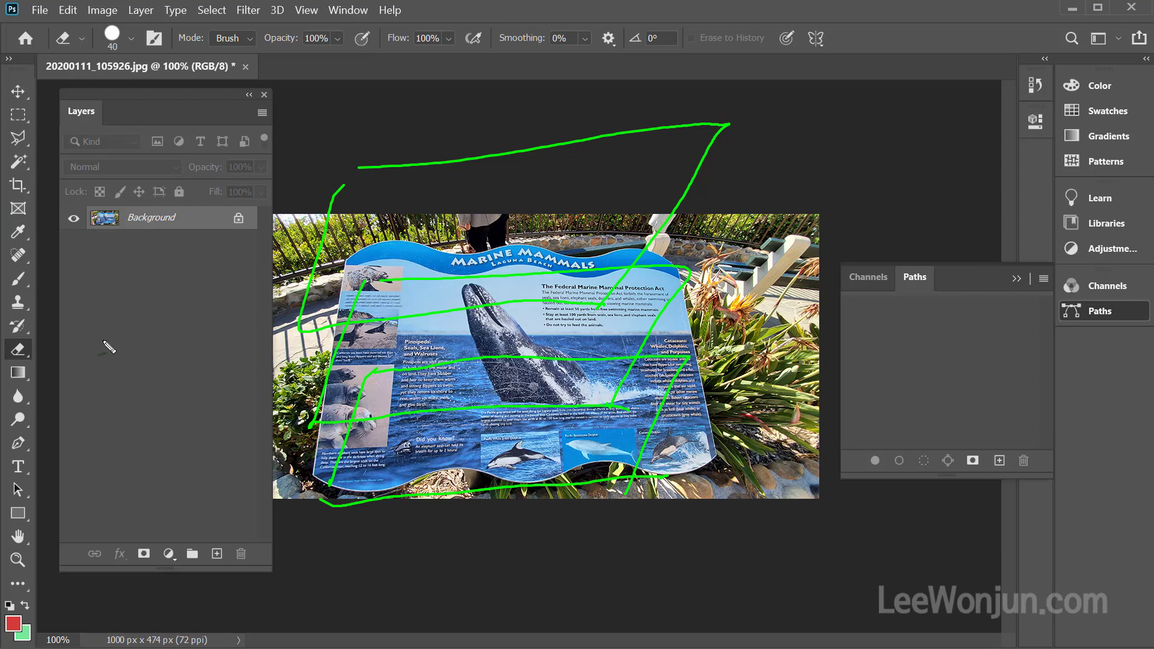
mouse_move(107, 294)
left_mouse_down()
mouse_move(174, 380)
mouse_move(245, 272)
mouse_move(184, 386)
mouse_move(133, 400)
left_mouse_up()
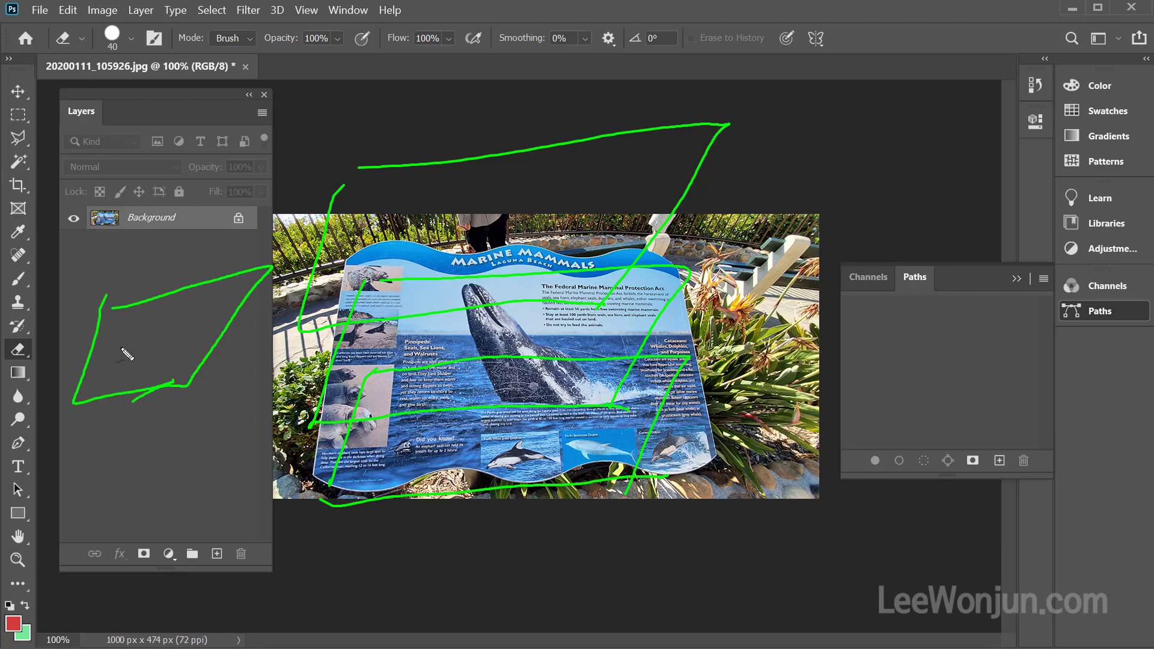
left_click_drag(140, 337, 186, 338)
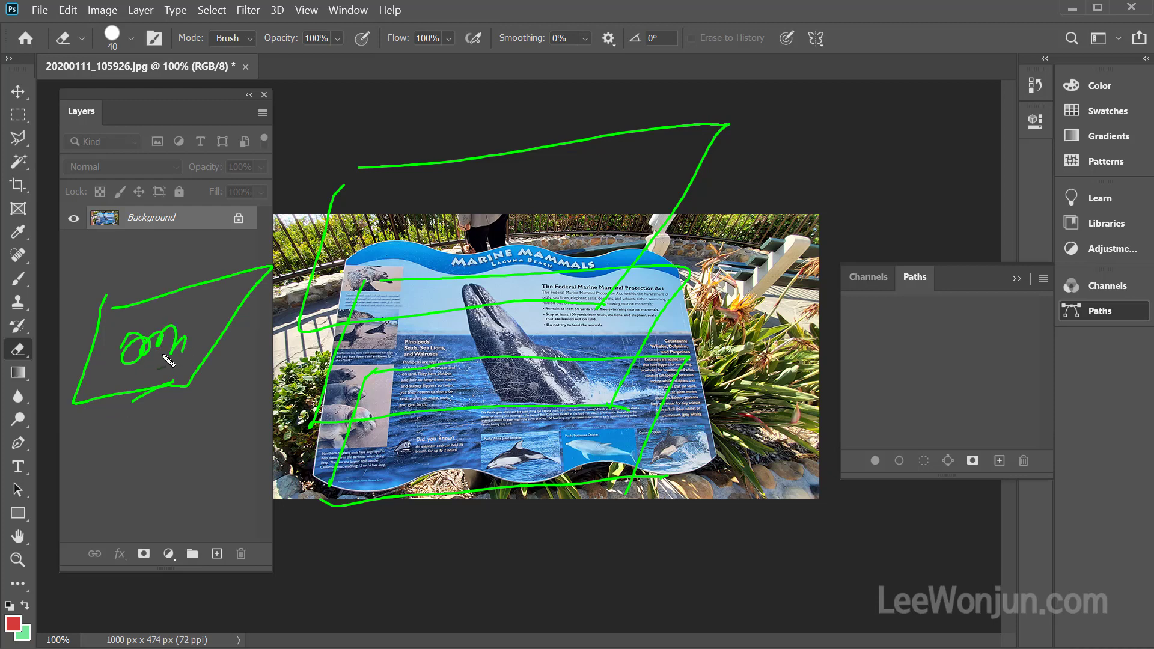
mouse_move(260, 274)
left_mouse_down()
mouse_move(79, 368)
mouse_move(63, 420)
mouse_move(194, 380)
mouse_move(229, 338)
mouse_move(270, 263)
left_mouse_up()
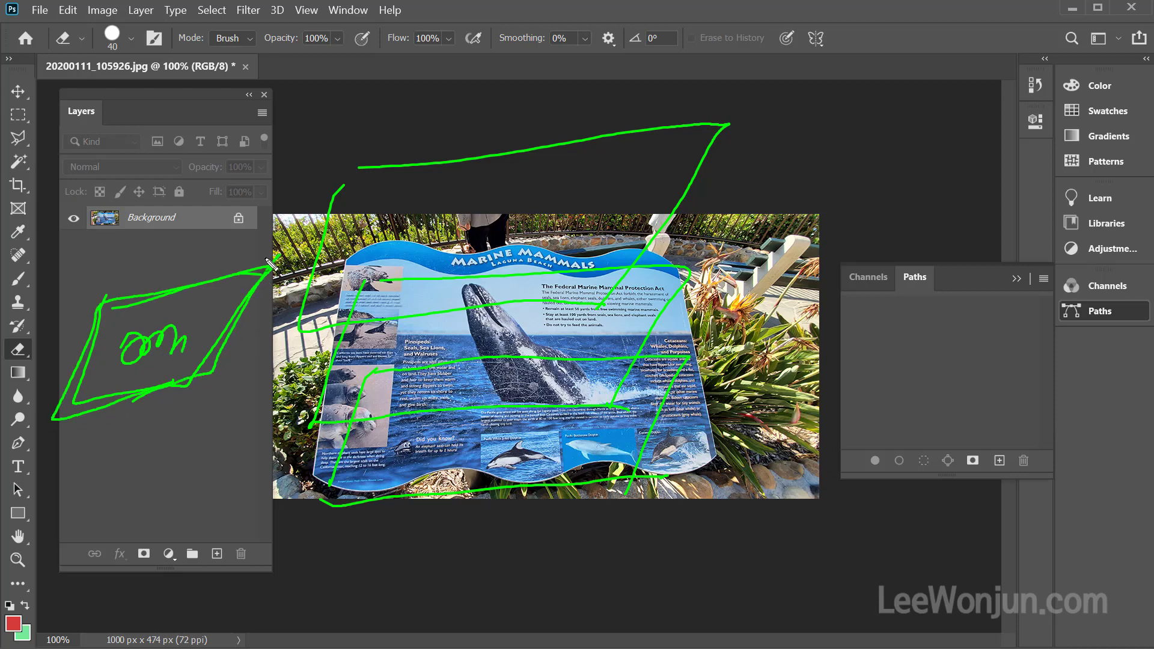
mouse_move(175, 352)
left_mouse_down()
mouse_move(172, 341)
mouse_move(110, 383)
left_mouse_up()
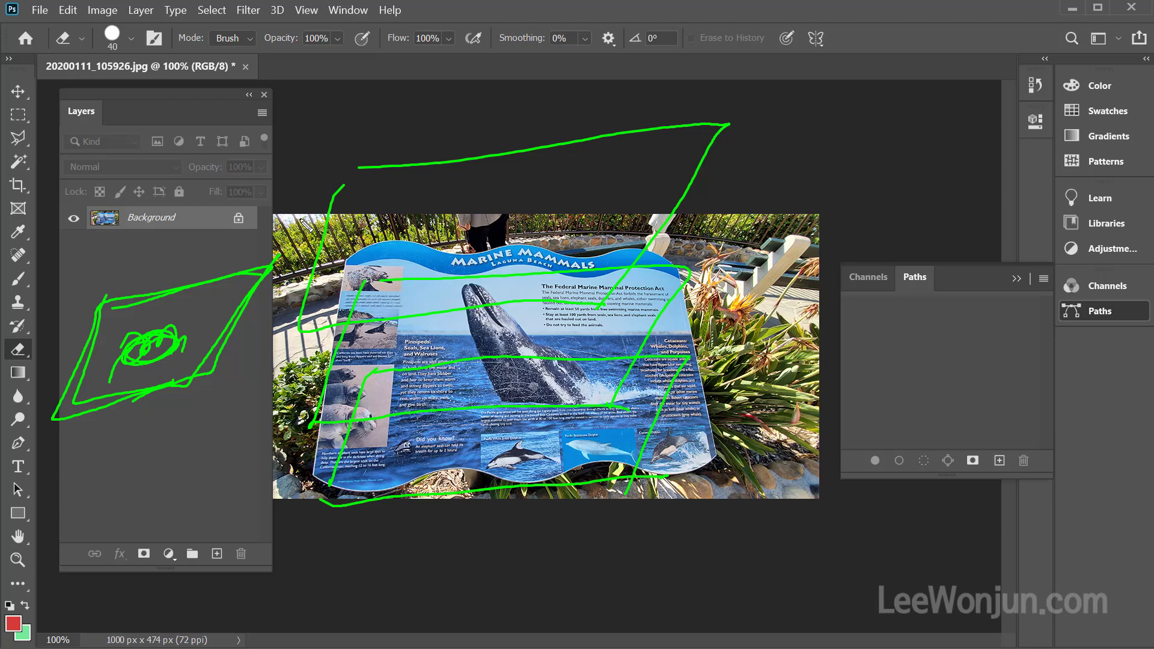
mouse_move(307, 227)
left_mouse_down()
mouse_move(268, 269)
mouse_move(257, 475)
mouse_move(371, 529)
left_mouse_up()
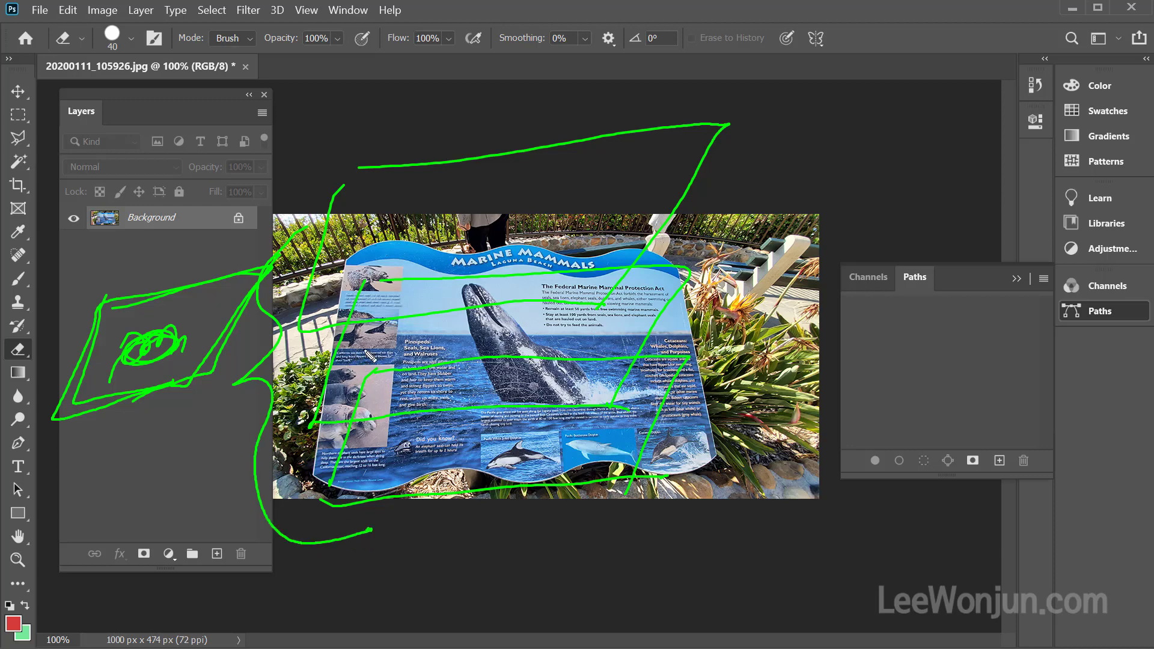
mouse_move(359, 356)
left_mouse_down()
mouse_move(425, 360)
mouse_move(580, 339)
left_mouse_up()
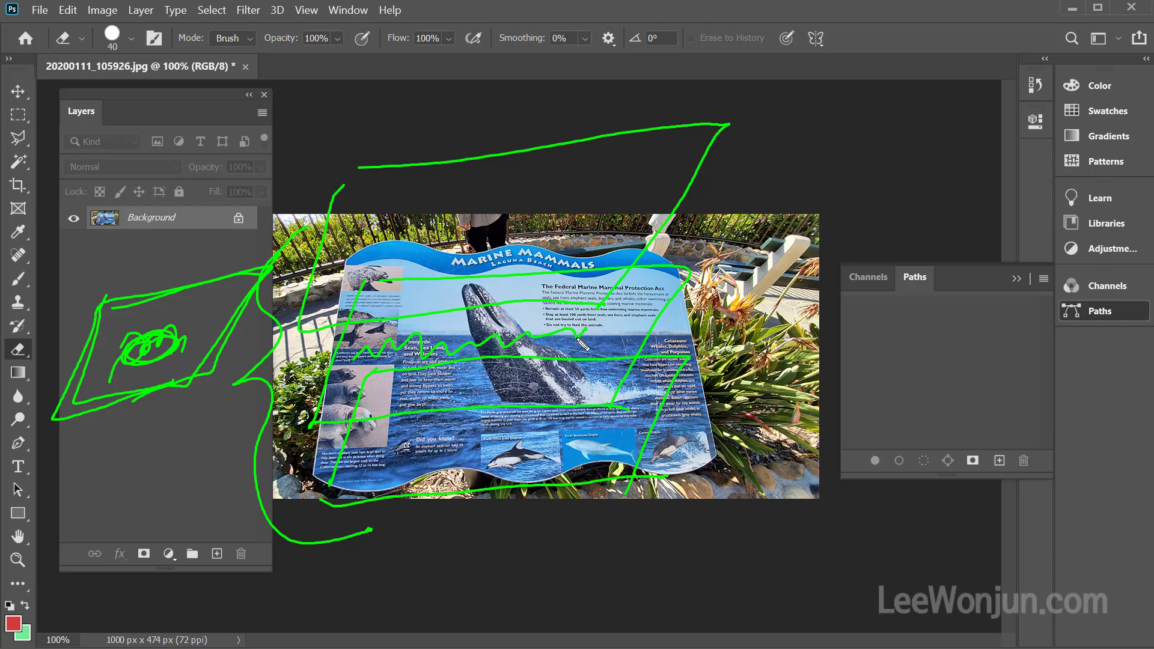
mouse_move(684, 272)
left_mouse_down()
mouse_move(604, 312)
mouse_move(477, 353)
mouse_move(487, 319)
mouse_move(596, 345)
left_mouse_up()
mouse_move(689, 359)
left_mouse_down()
mouse_move(431, 364)
mouse_move(357, 395)
mouse_move(301, 523)
mouse_move(421, 497)
mouse_move(585, 494)
mouse_move(624, 476)
mouse_move(684, 365)
left_mouse_up()
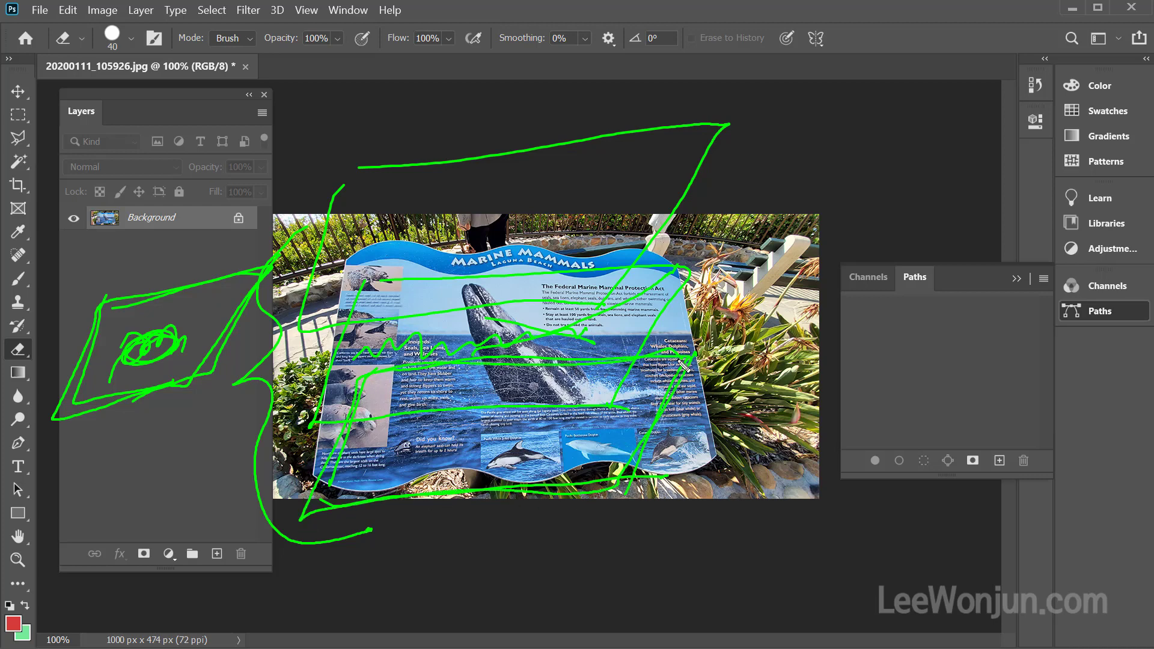
key("Escape")
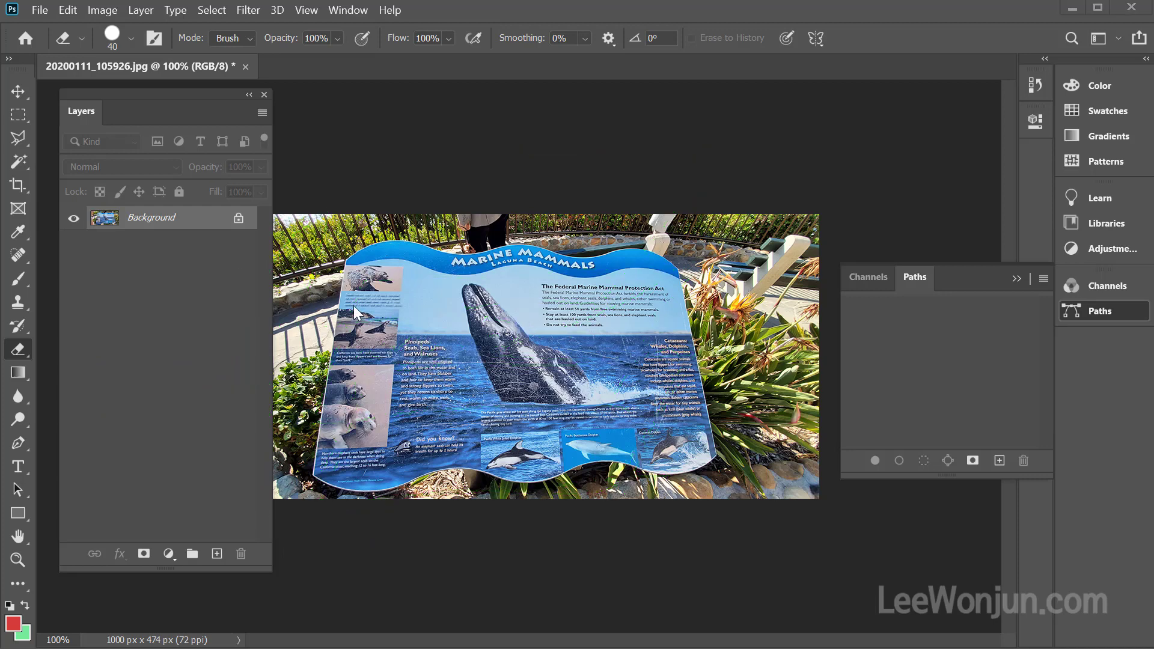
mouse_move(597, 541)
left_mouse_down()
mouse_move(723, 452)
mouse_move(619, 537)
left_mouse_up()
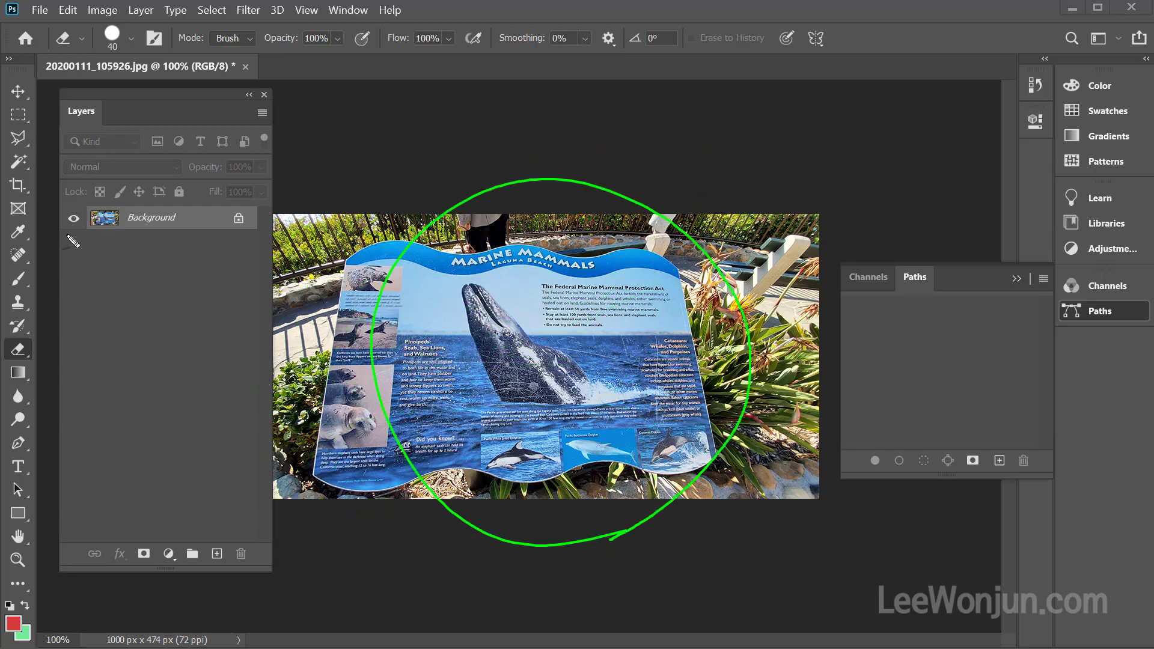
mouse_move(73, 249)
left_mouse_down()
mouse_move(240, 247)
mouse_move(255, 217)
mouse_move(245, 240)
mouse_move(226, 210)
mouse_move(253, 213)
mouse_move(235, 240)
left_mouse_up()
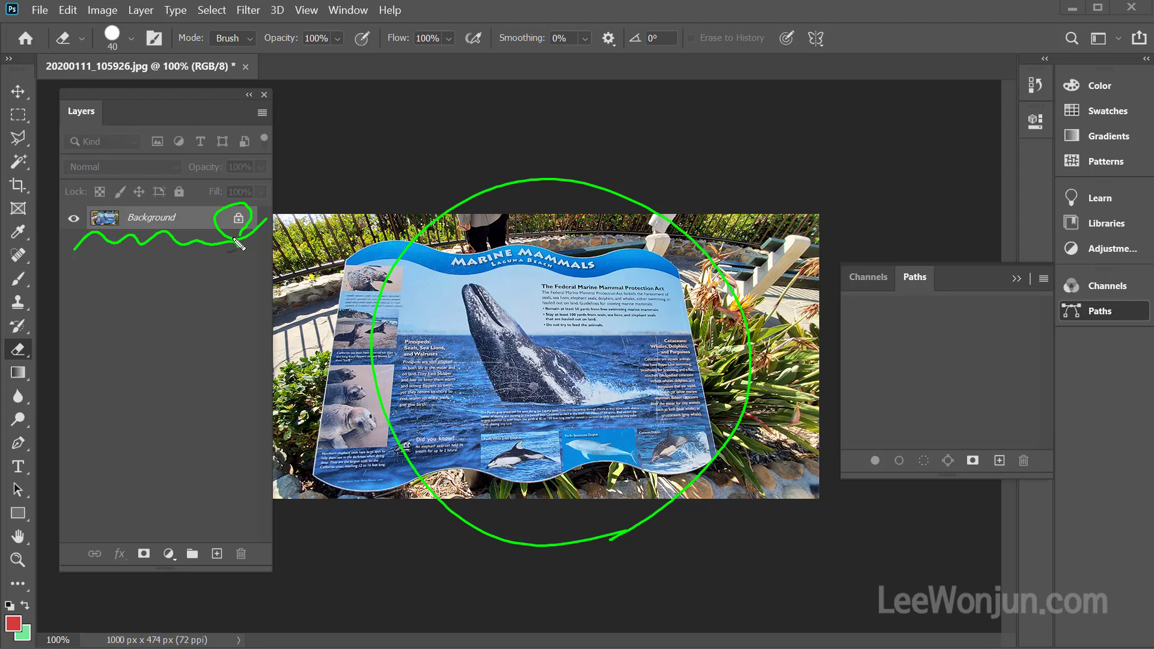
mouse_move(239, 243)
left_mouse_down()
mouse_move(234, 215)
mouse_move(248, 254)
left_mouse_up()
mouse_move(29, 285)
left_mouse_down()
mouse_move(8, 295)
mouse_move(31, 268)
left_mouse_up()
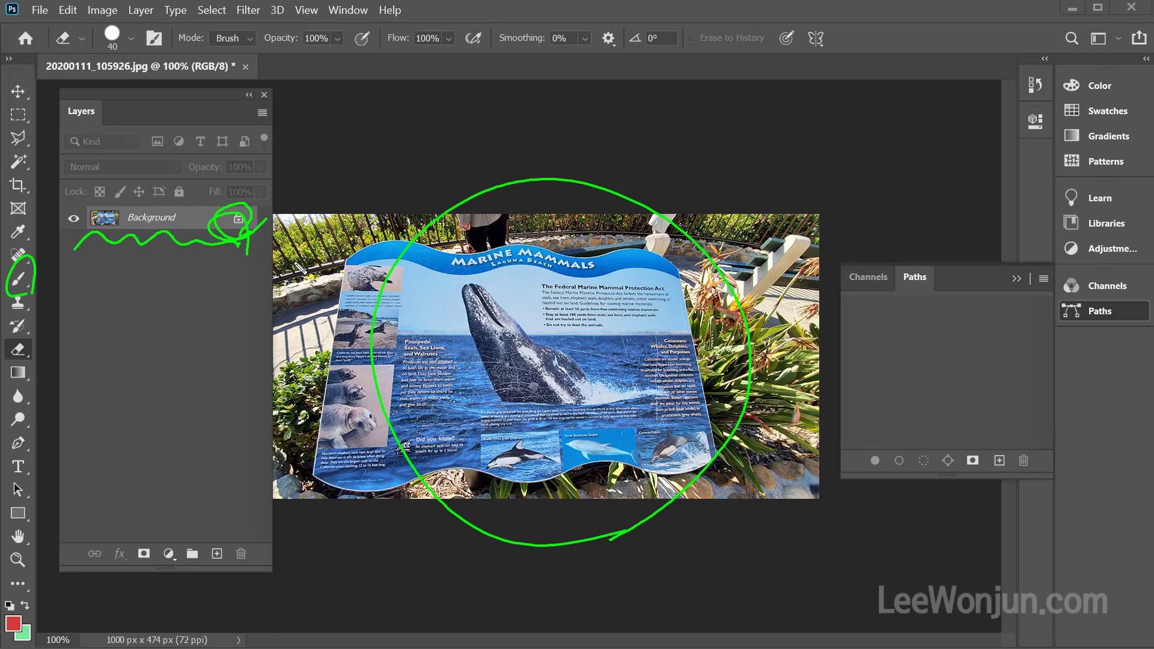
key("Escape")
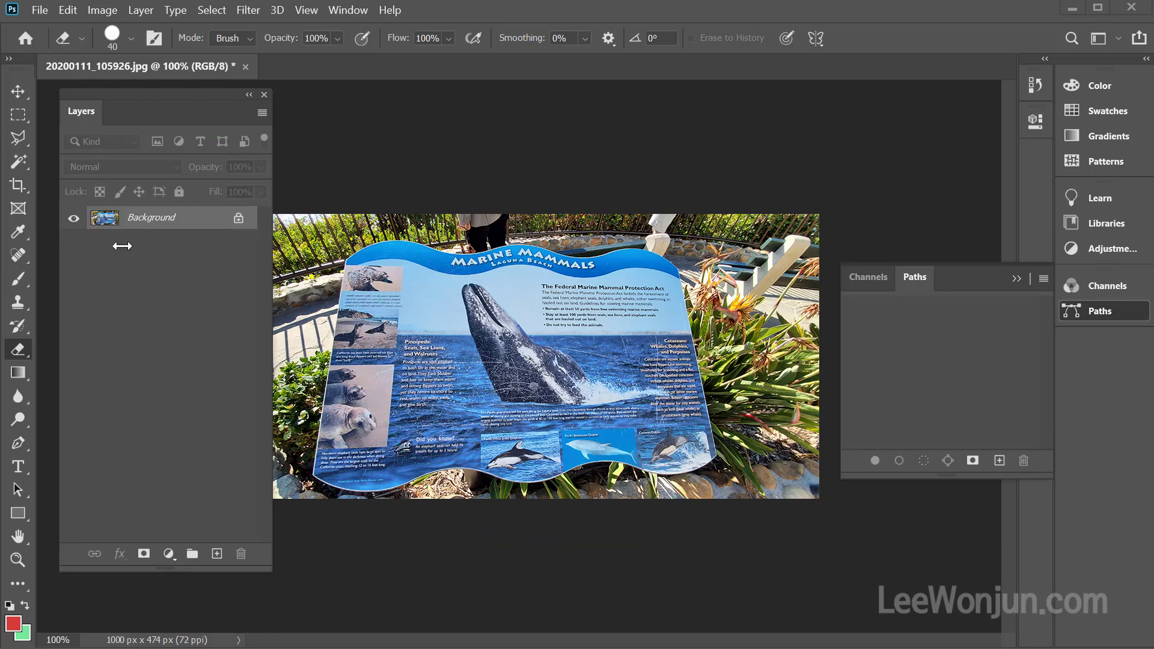
mouse_move(207, 242)
left_mouse_down()
mouse_move(173, 248)
mouse_move(122, 213)
mouse_move(236, 237)
mouse_move(209, 256)
left_mouse_up()
left_click_drag(110, 178, 74, 203)
left_click_drag(87, 168, 249, 200)
left_click_drag(74, 210, 251, 201)
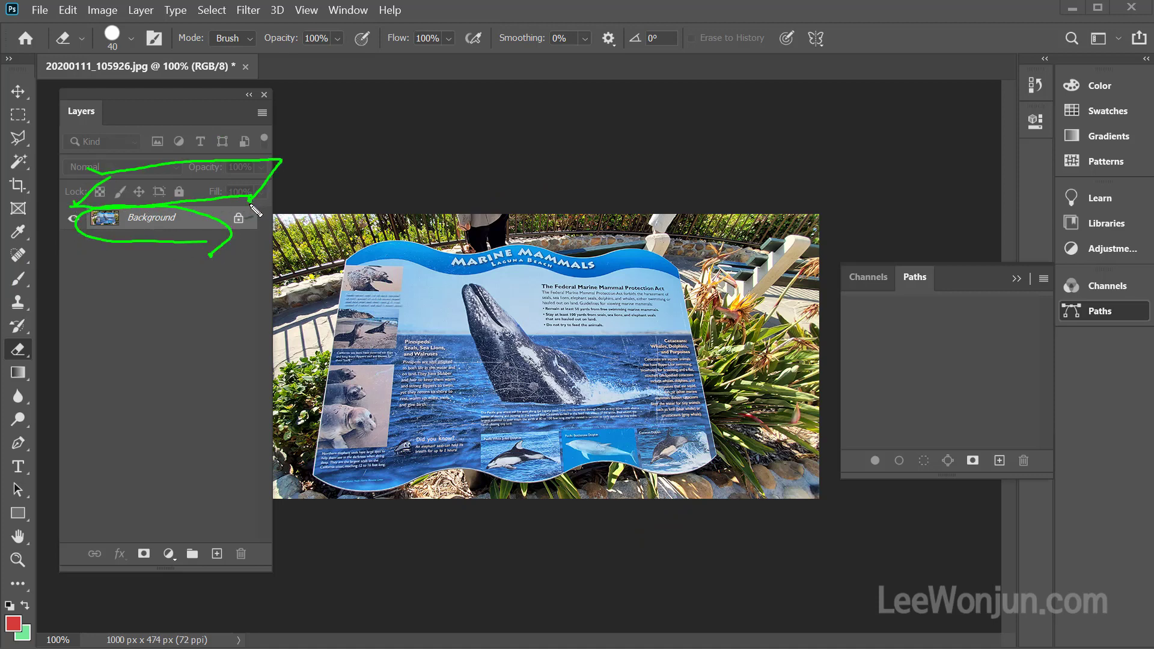
left_click_drag(272, 279, 287, 232)
left_click_drag(211, 583, 216, 571)
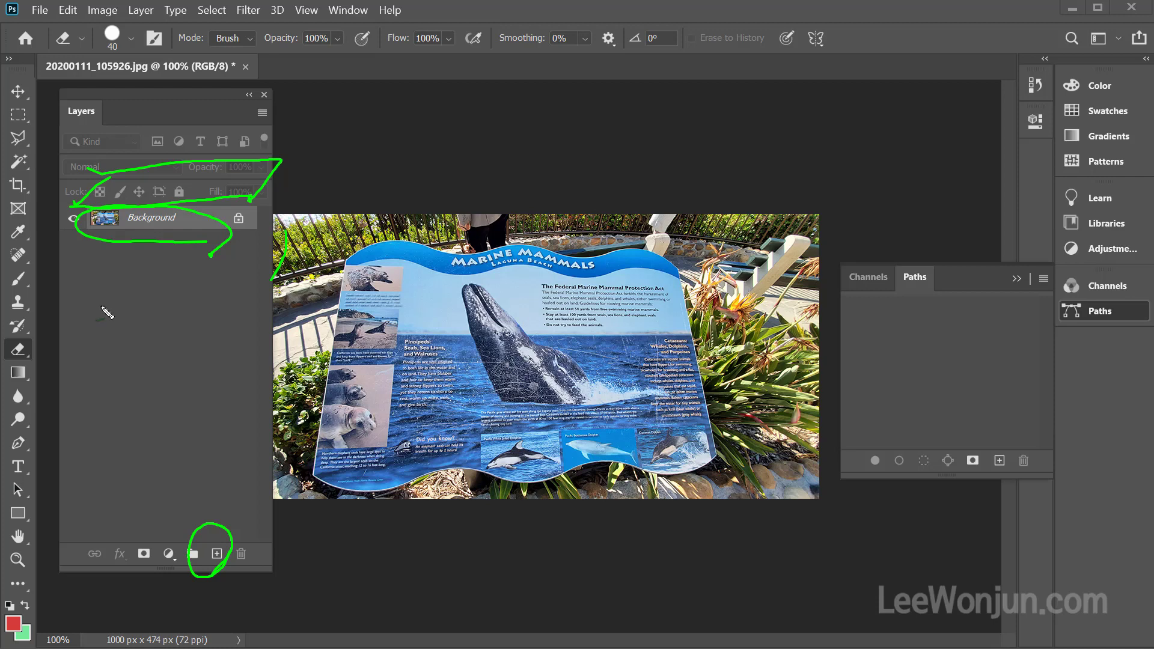
mouse_move(119, 298)
left_mouse_down()
mouse_move(127, 377)
mouse_move(204, 397)
left_mouse_up()
mouse_move(119, 380)
left_mouse_down()
mouse_move(155, 399)
mouse_move(206, 402)
mouse_move(162, 367)
mouse_move(162, 404)
left_mouse_up()
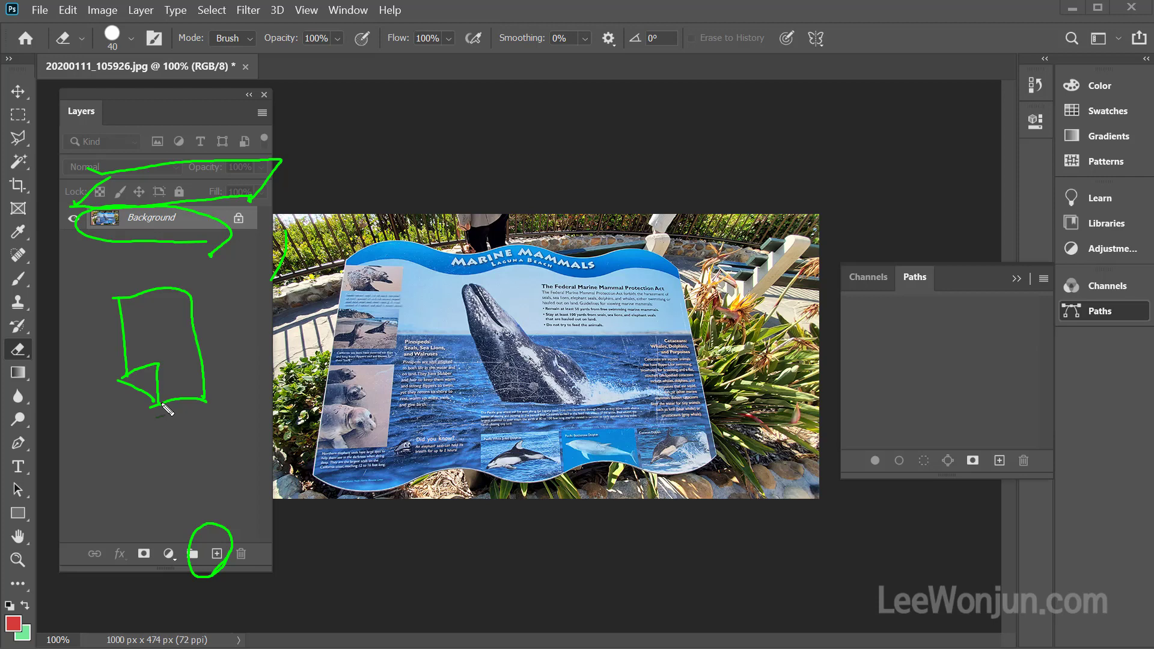
key("Escape")
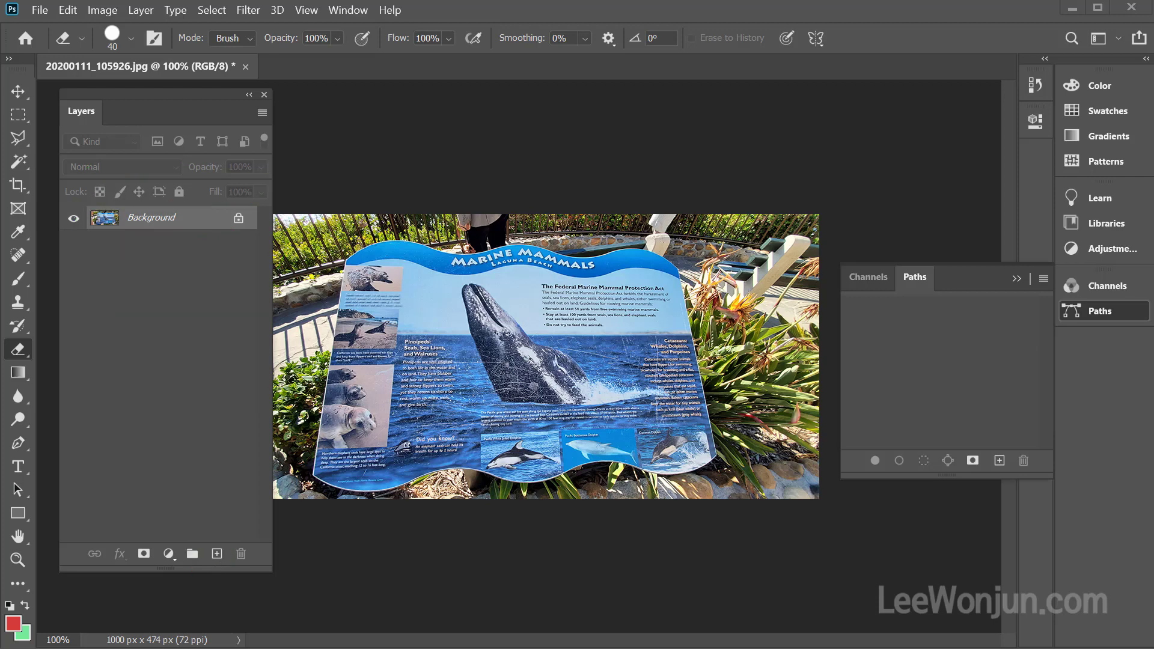
Add a new empty layer above the background.
left_click(217, 553)
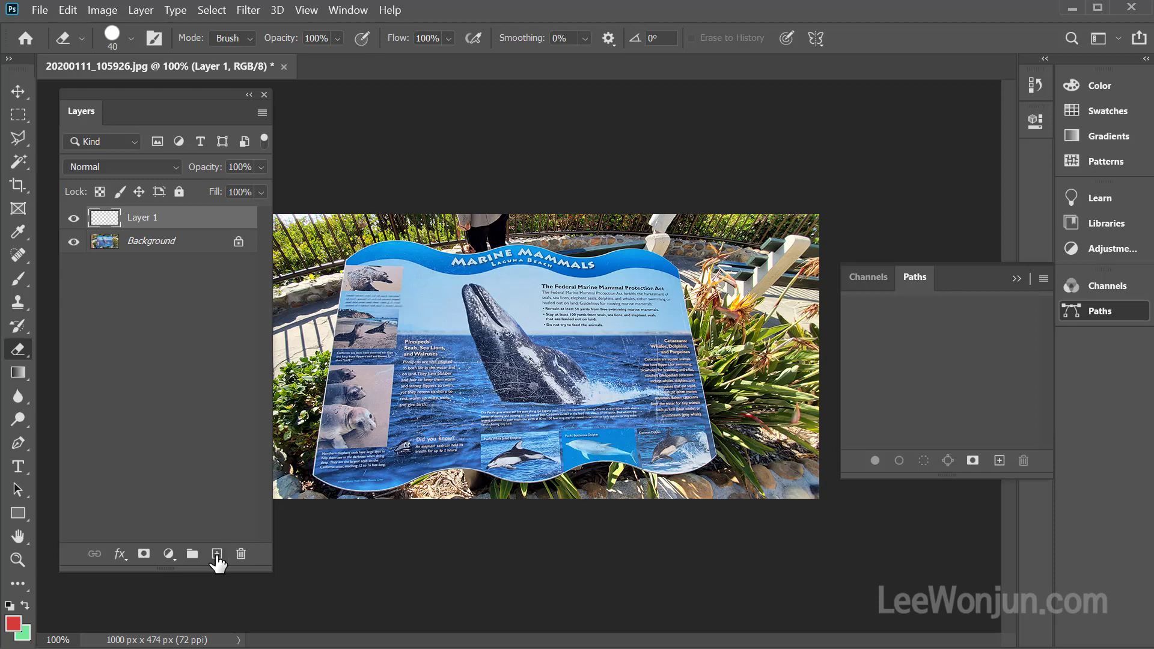
mouse_move(169, 227)
left_mouse_down()
mouse_move(77, 229)
mouse_move(65, 208)
mouse_move(157, 200)
mouse_move(171, 228)
left_mouse_up()
mouse_move(83, 208)
left_mouse_down()
mouse_move(238, 237)
mouse_move(251, 224)
mouse_move(242, 207)
mouse_move(79, 205)
left_mouse_up()
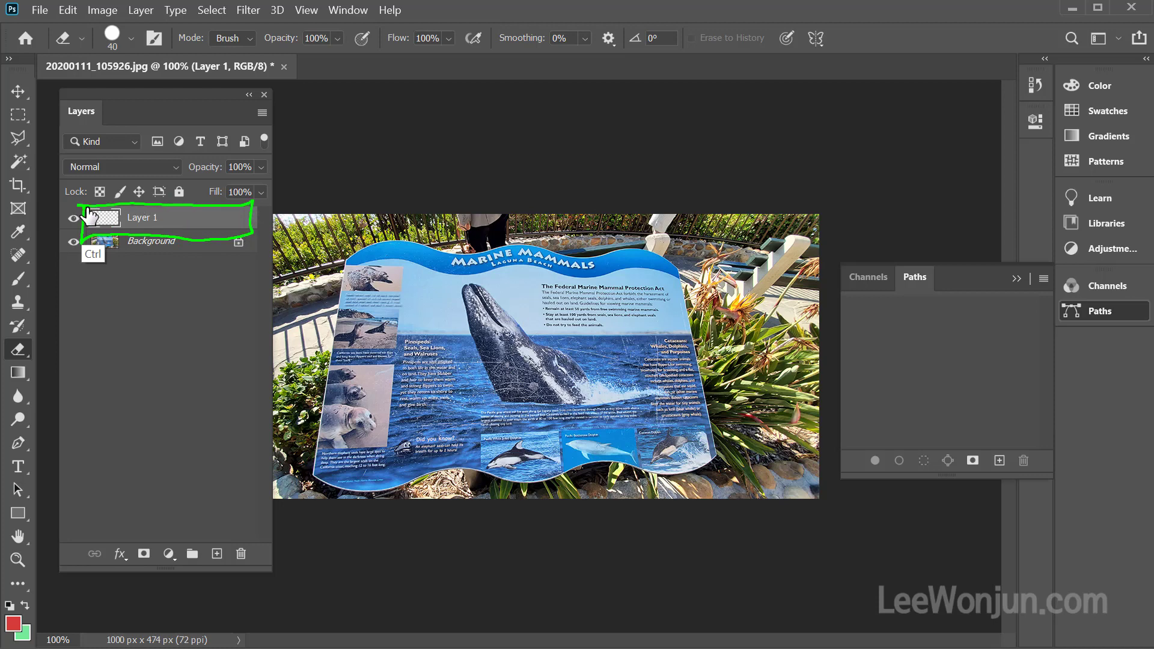
mouse_move(196, 225)
left_mouse_down()
mouse_move(154, 225)
mouse_move(186, 203)
mouse_move(156, 228)
left_mouse_up()
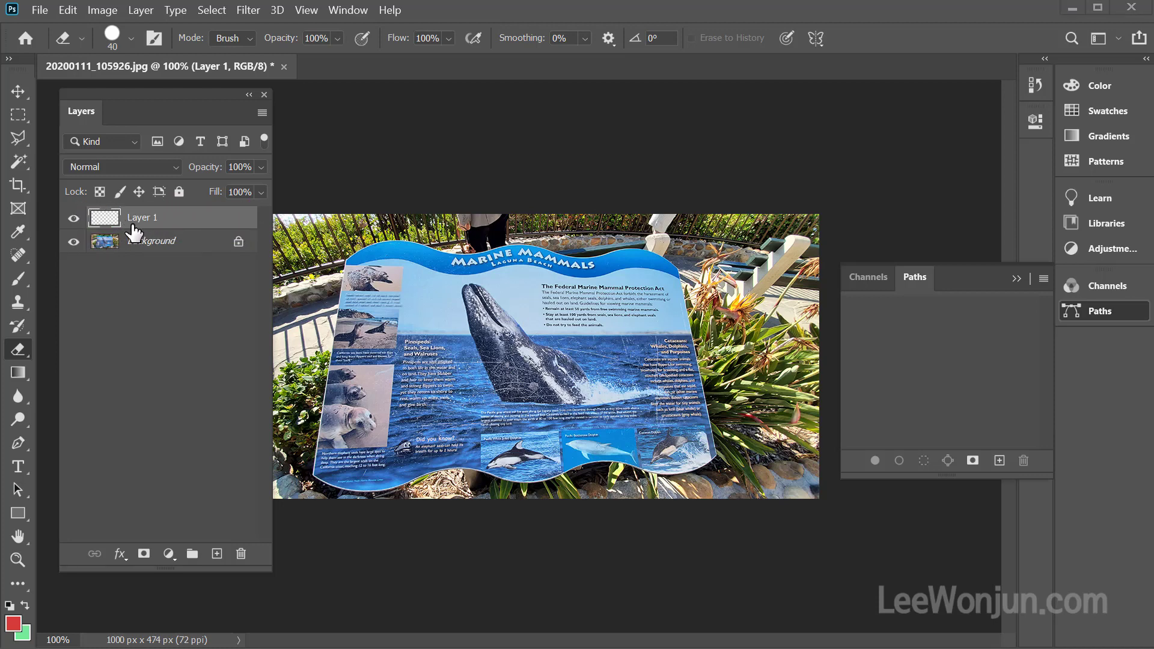
Paint a red zigzag across the whale and a dense red scribble beside it on Layer 1 with the Brush tool at size 13.
left_click(18, 280)
mouse_move(352, 313)
left_mouse_down()
mouse_move(478, 288)
mouse_move(532, 331)
mouse_move(488, 384)
mouse_move(576, 367)
mouse_move(636, 438)
left_mouse_up()
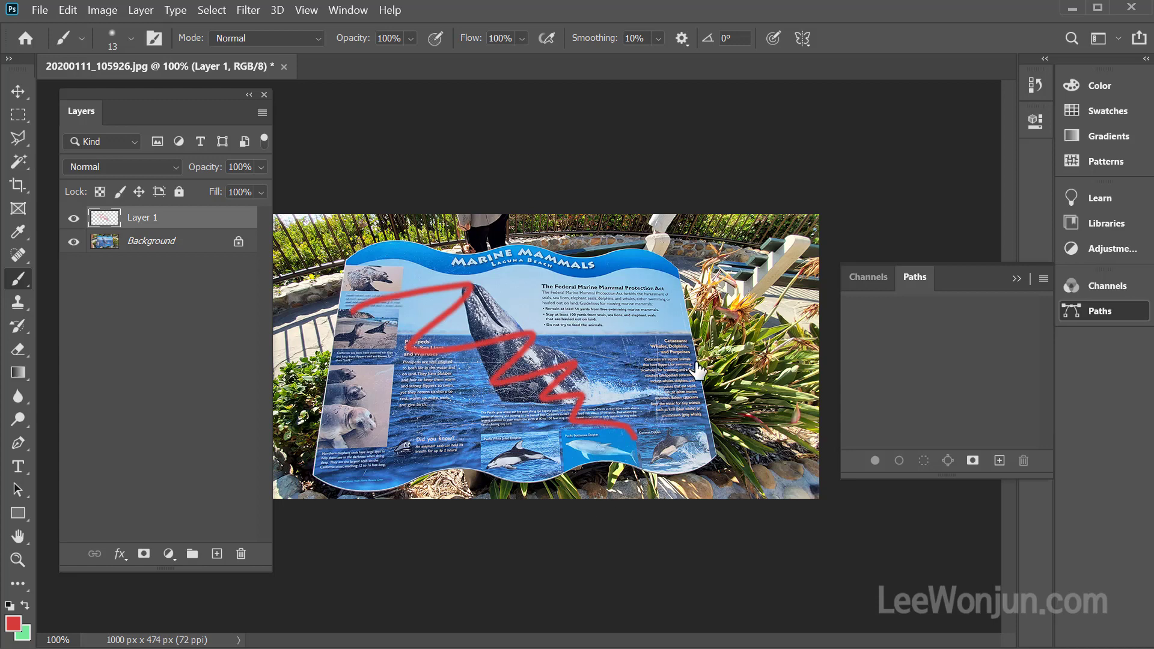
mouse_move(730, 352)
left_mouse_down()
mouse_move(662, 356)
mouse_move(648, 362)
mouse_move(671, 373)
mouse_move(608, 385)
mouse_move(733, 412)
mouse_move(661, 395)
mouse_move(667, 354)
mouse_move(725, 399)
mouse_move(693, 388)
left_mouse_up()
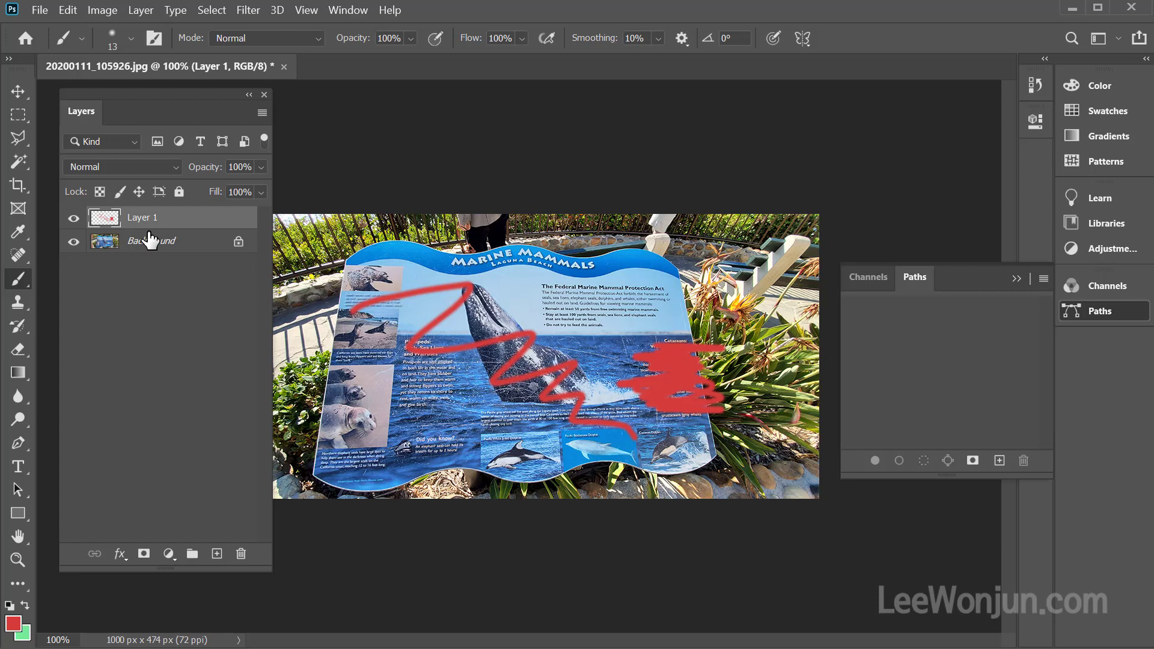
mouse_move(150, 225)
left_mouse_down()
mouse_move(47, 215)
mouse_move(138, 234)
mouse_move(113, 206)
mouse_move(124, 247)
left_mouse_up()
mouse_move(523, 421)
left_mouse_down()
mouse_move(561, 364)
mouse_move(562, 415)
left_mouse_up()
mouse_move(725, 408)
left_mouse_down()
mouse_move(730, 367)
mouse_move(709, 417)
left_mouse_up()
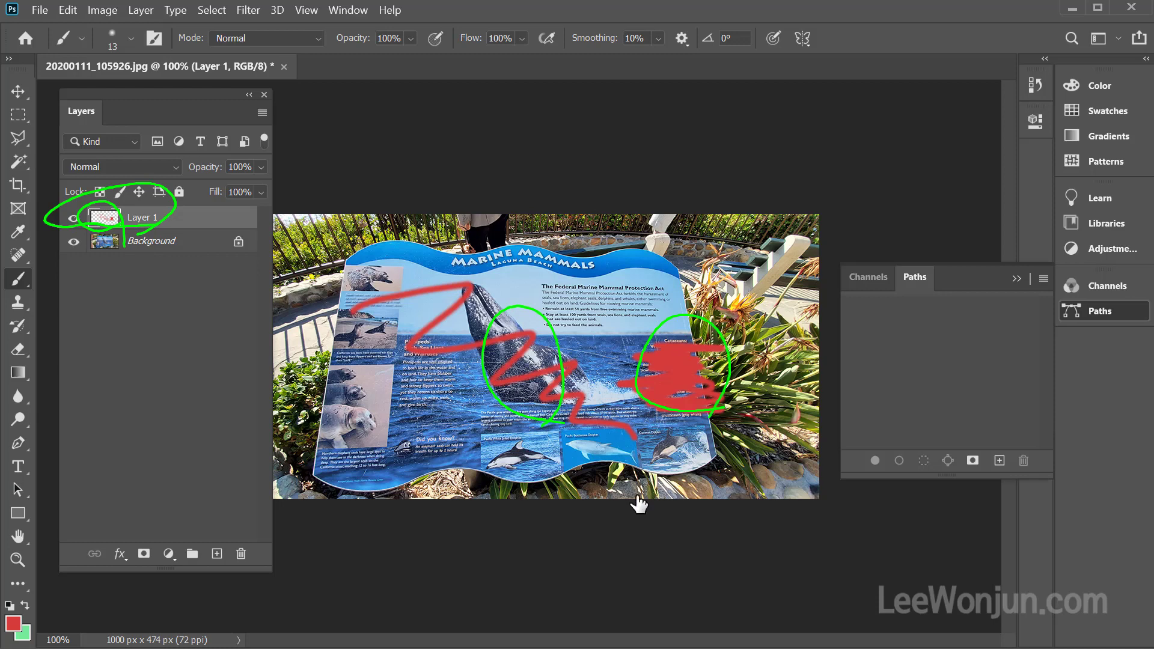
key("Escape")
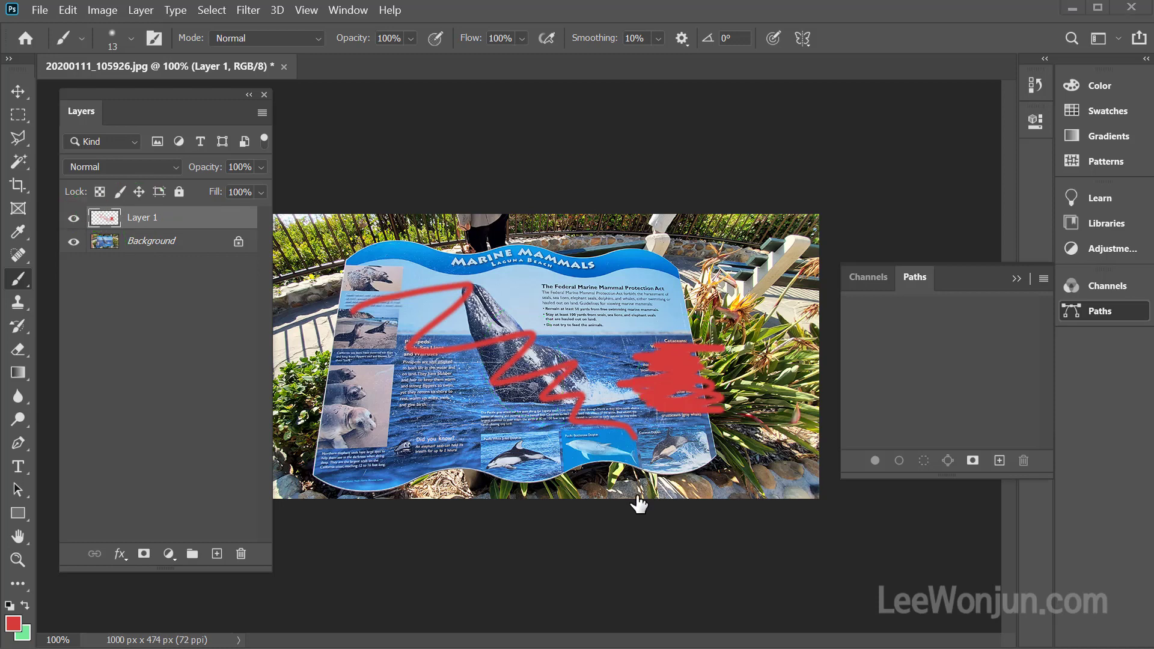
Shift Layer 1's red strokes up over the sign's title and back down over the whale with the Move tool.
left_click(18, 92)
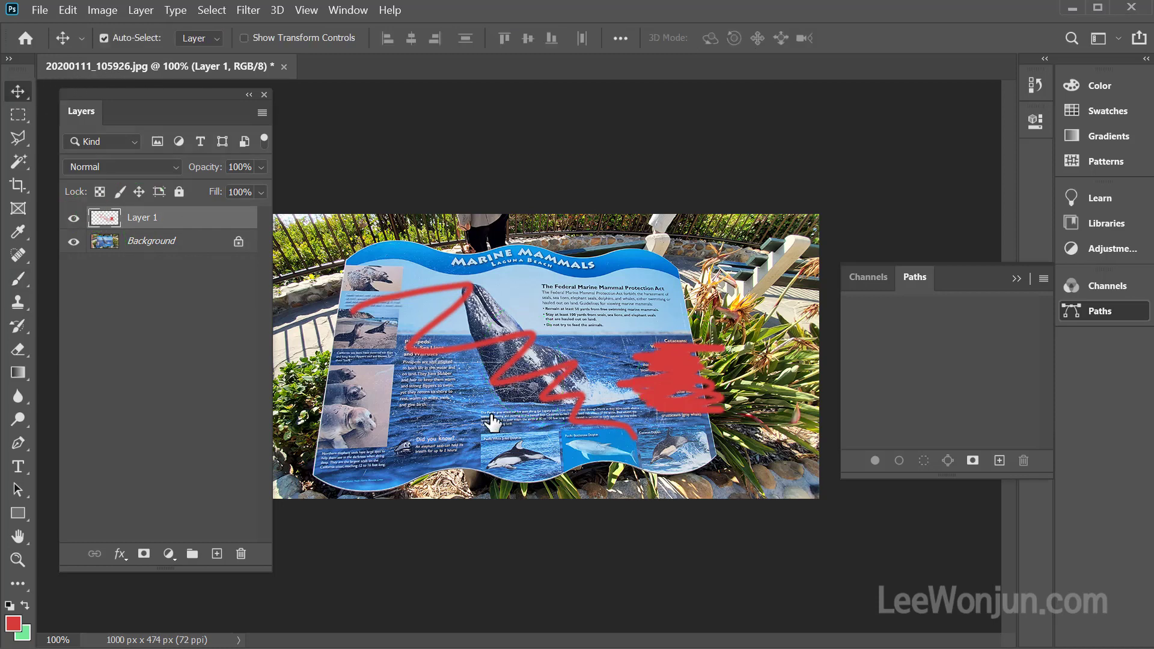
left_click_drag(480, 359, 574, 305)
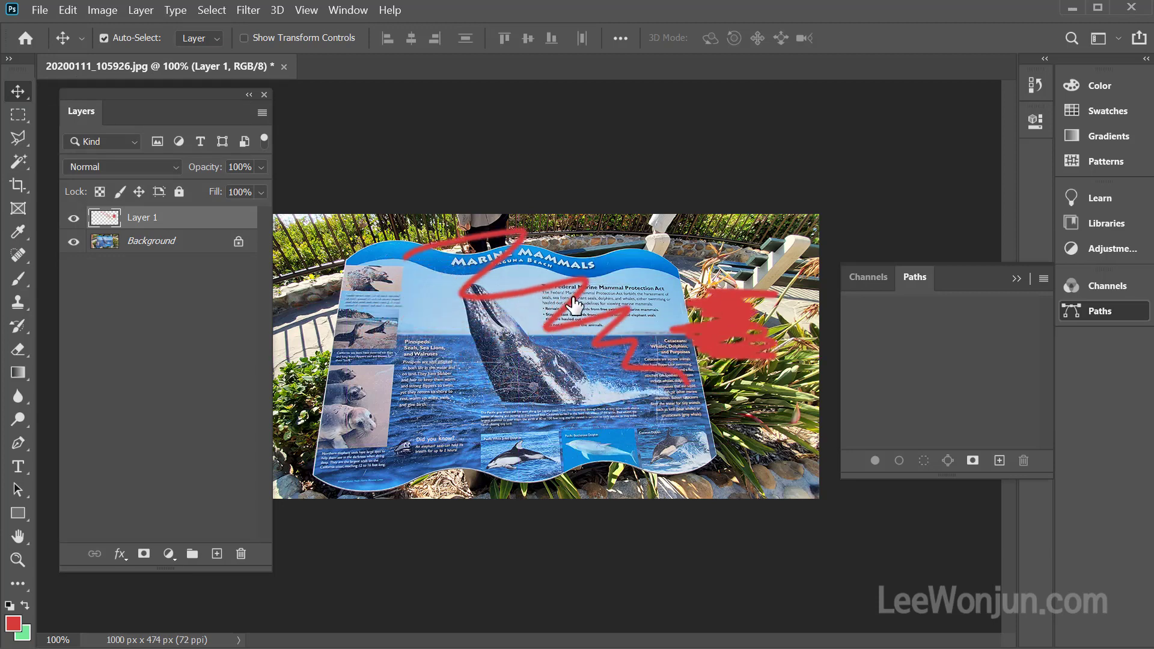
mouse_move(725, 332)
left_mouse_down()
mouse_move(626, 382)
mouse_move(631, 410)
mouse_move(653, 424)
mouse_move(745, 349)
mouse_move(663, 347)
mouse_move(655, 374)
left_mouse_up()
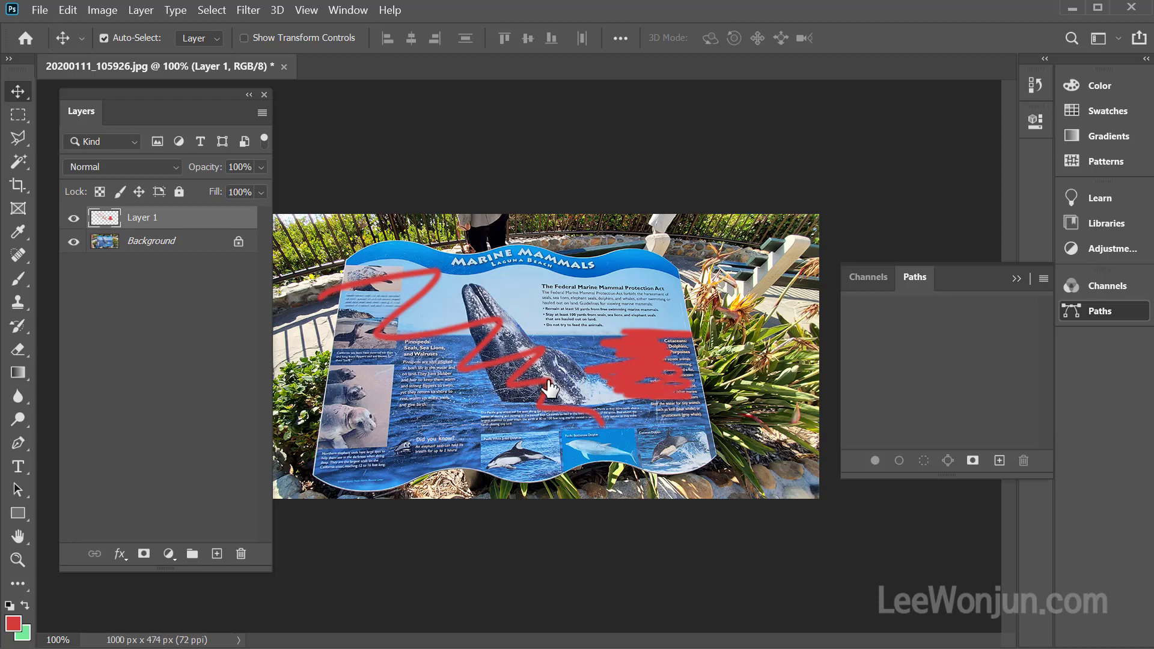
Hide Layer 1 and show it again to compare the photo with and without the red strokes.
key("ctrl")
key("Escape")
left_click(73, 221)
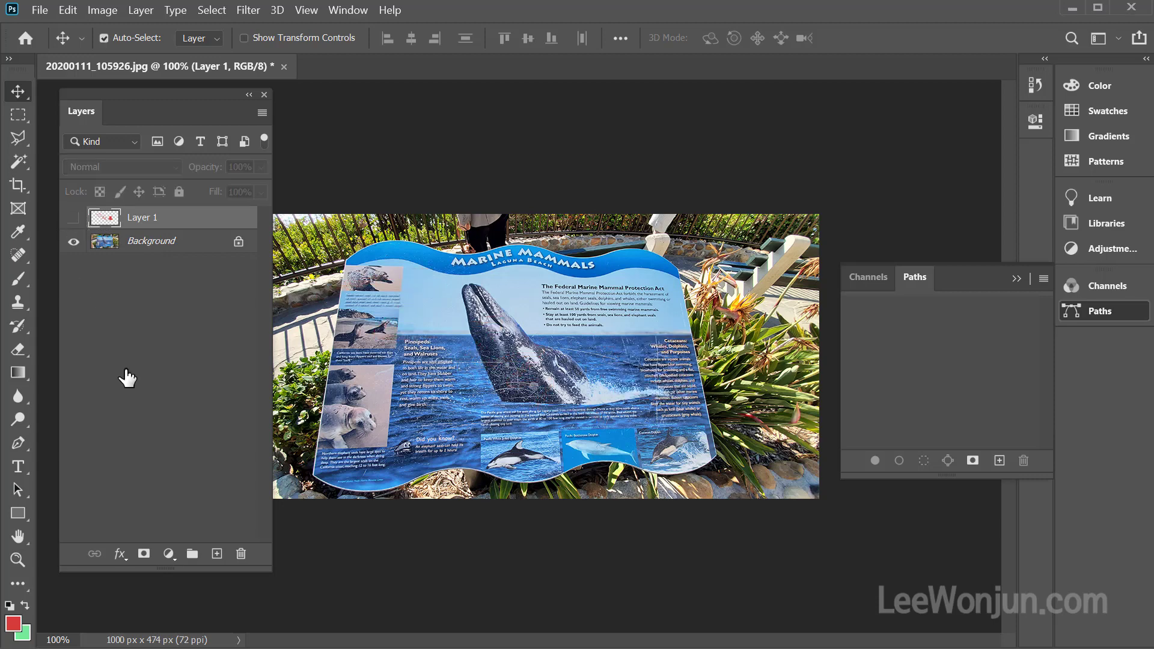
left_click(73, 220)
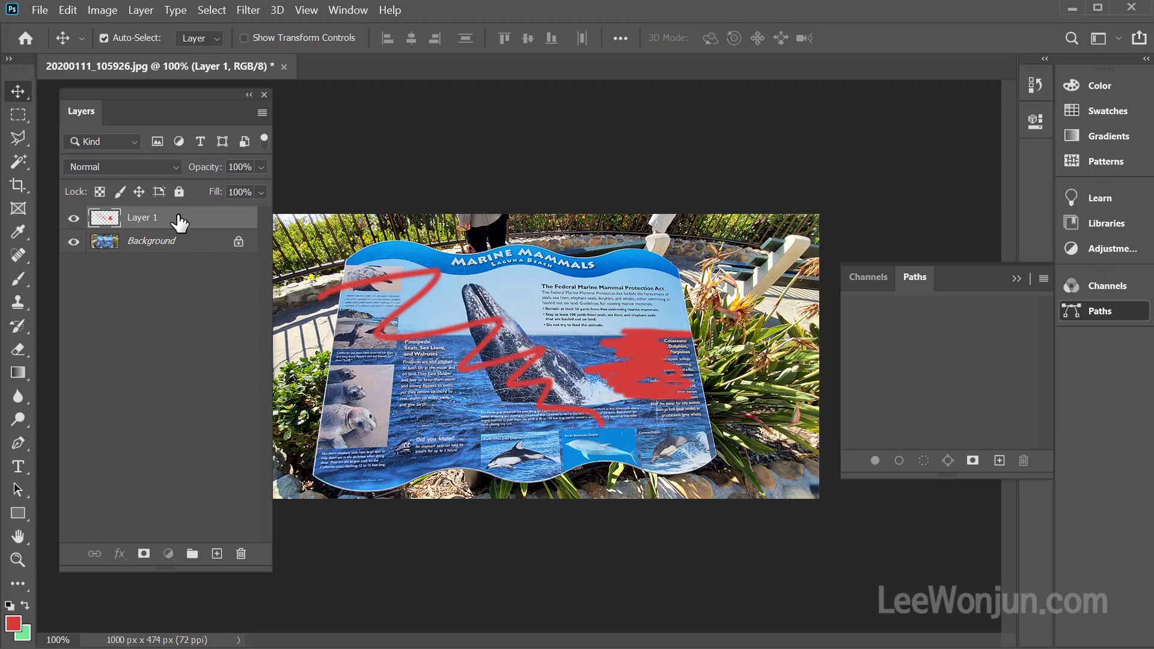
Delete Layer 1 and undo the deletion.
mouse_move(179, 223)
left_mouse_down()
mouse_move(244, 568)
mouse_move(243, 556)
left_mouse_up()
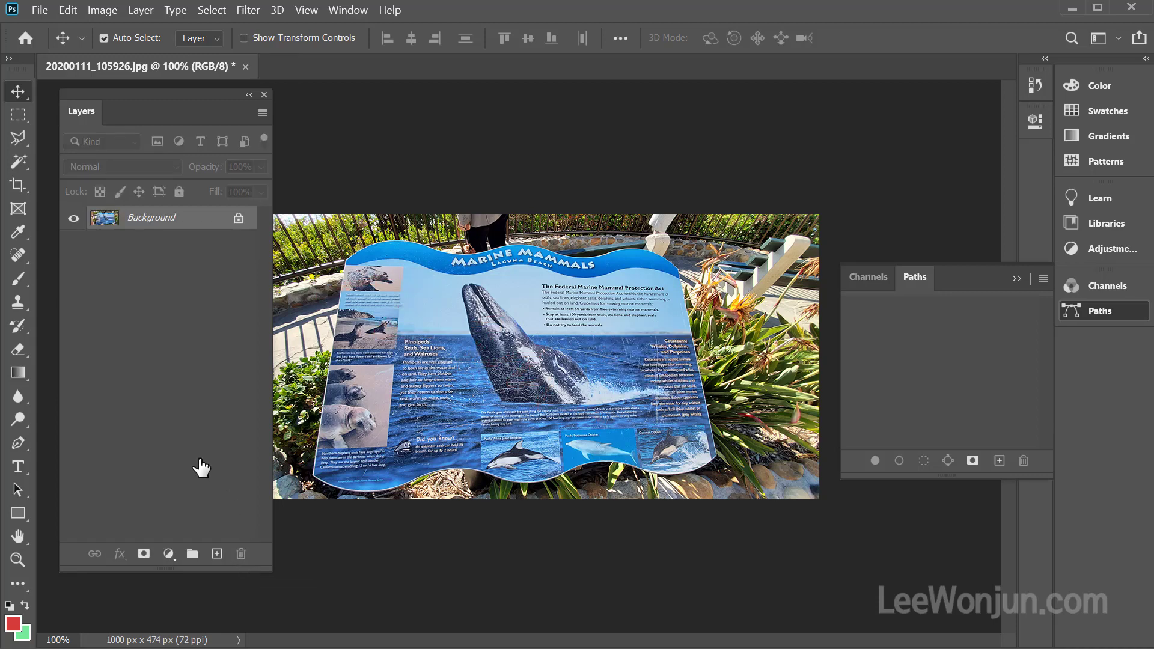
key("ctrl")
key("ctrl+z")
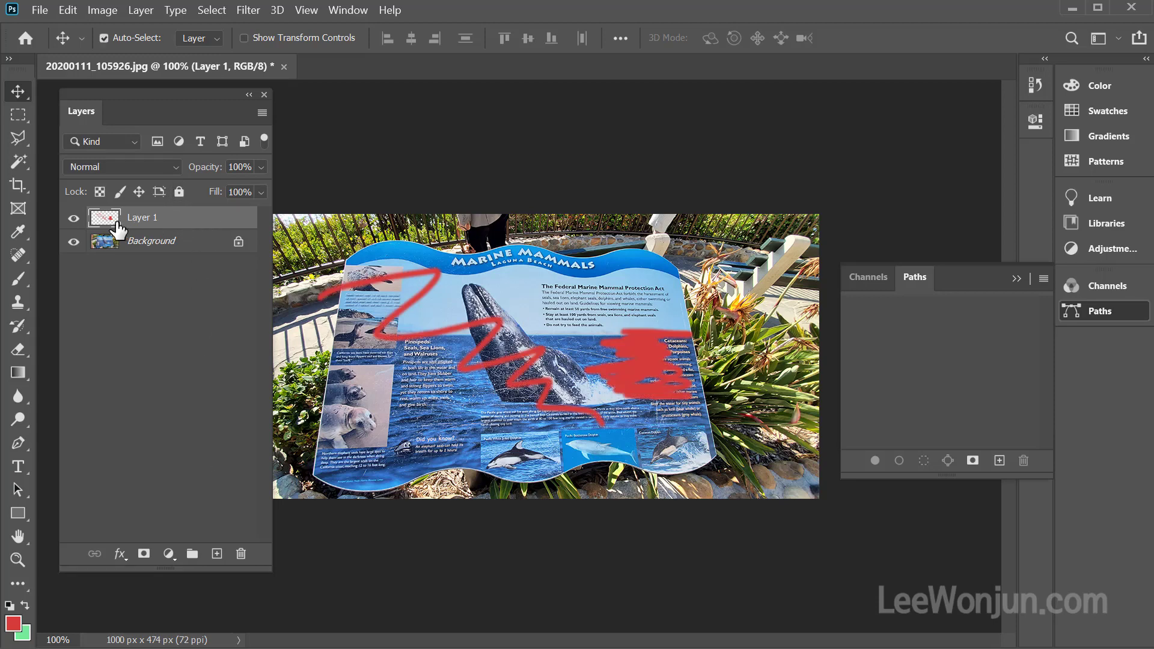
Delete Layer 1 with its red strokes and confirm the deletion.
left_click(242, 554)
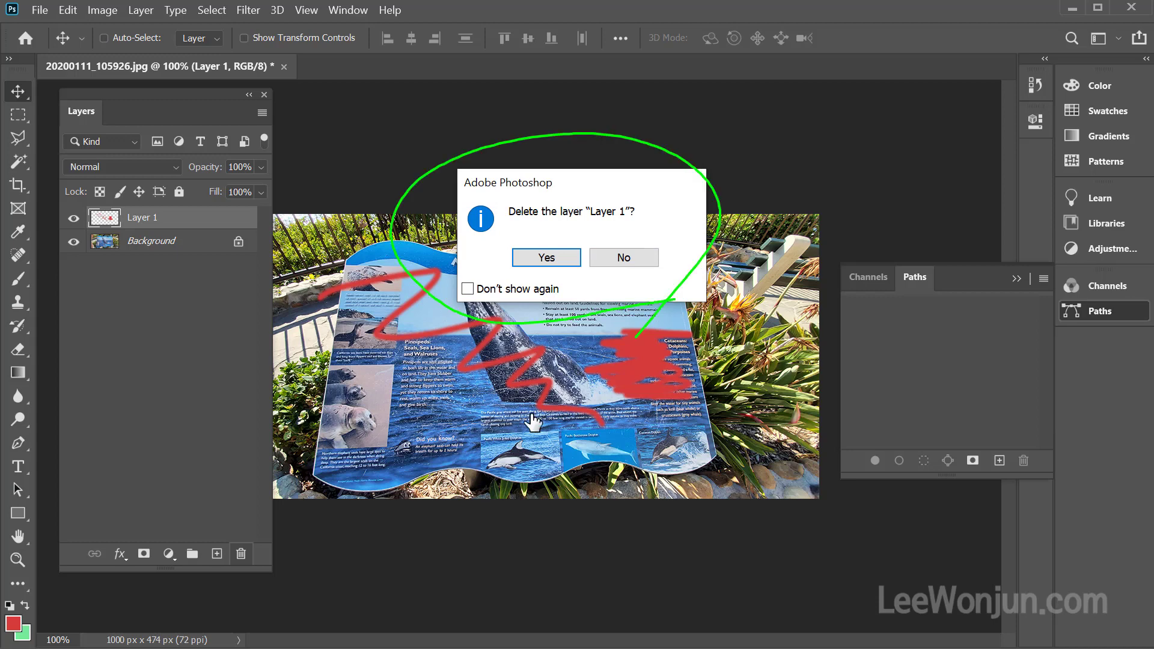
mouse_move(450, 315)
left_mouse_down()
mouse_move(446, 286)
mouse_move(485, 273)
mouse_move(486, 317)
mouse_move(441, 308)
mouse_move(444, 286)
mouse_move(457, 271)
mouse_move(489, 272)
left_mouse_up()
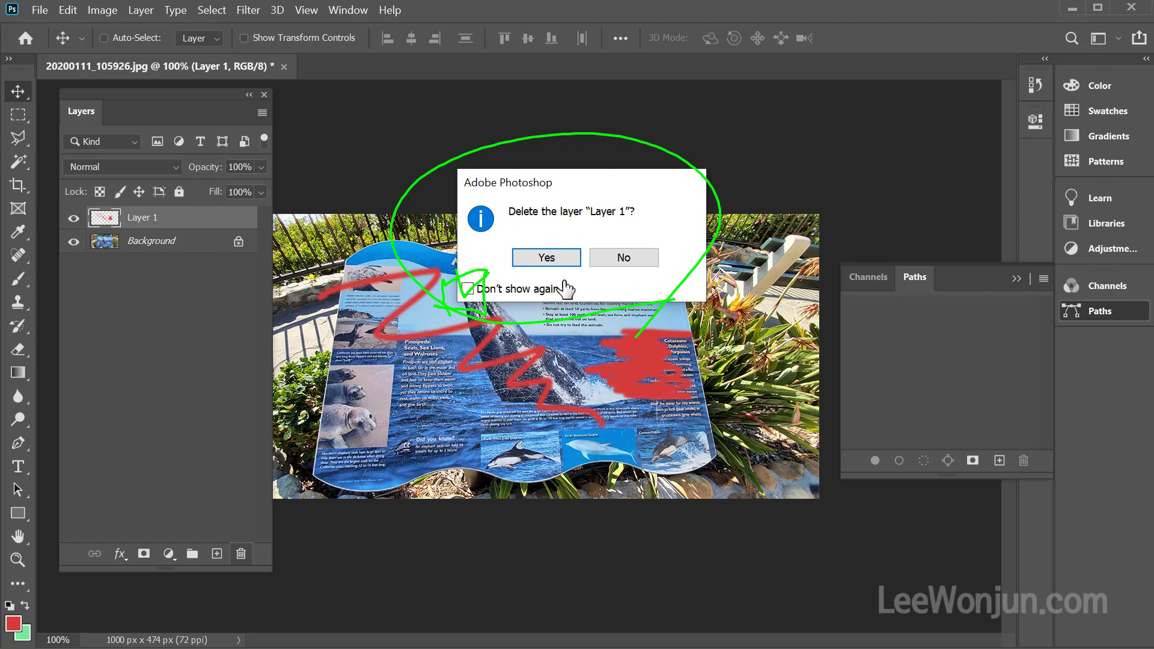
mouse_move(672, 211)
left_mouse_down()
mouse_move(438, 208)
mouse_move(661, 211)
left_mouse_up()
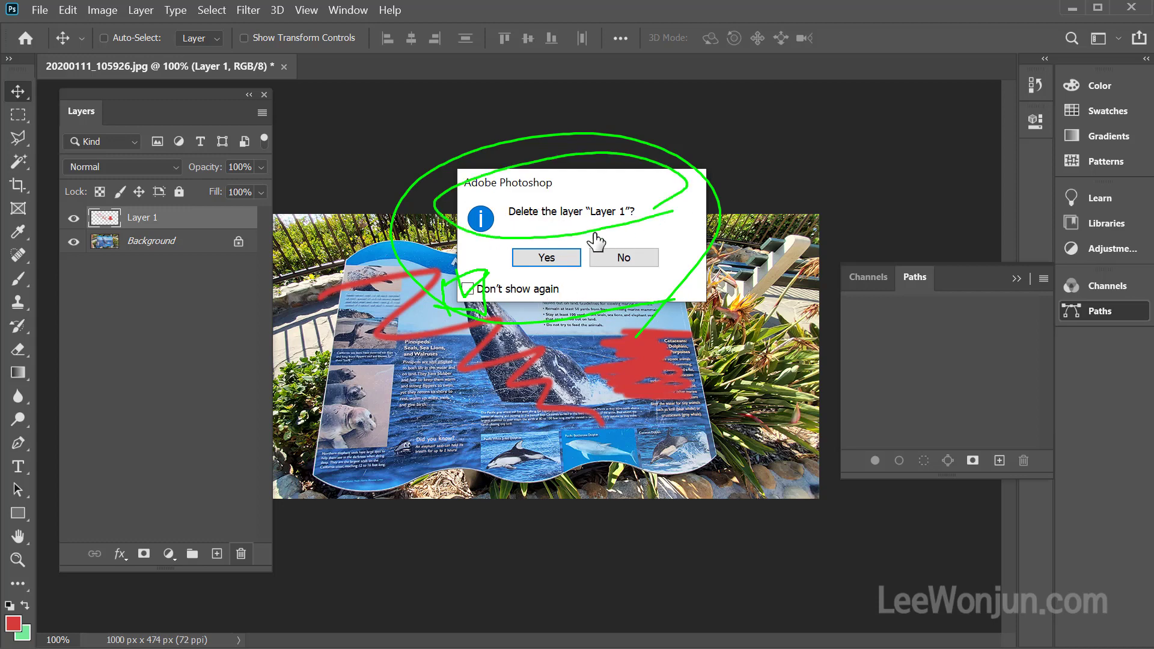
mouse_move(481, 312)
left_mouse_down()
mouse_move(436, 293)
mouse_move(466, 331)
mouse_move(484, 292)
left_mouse_up()
left_click_drag(565, 290, 578, 286)
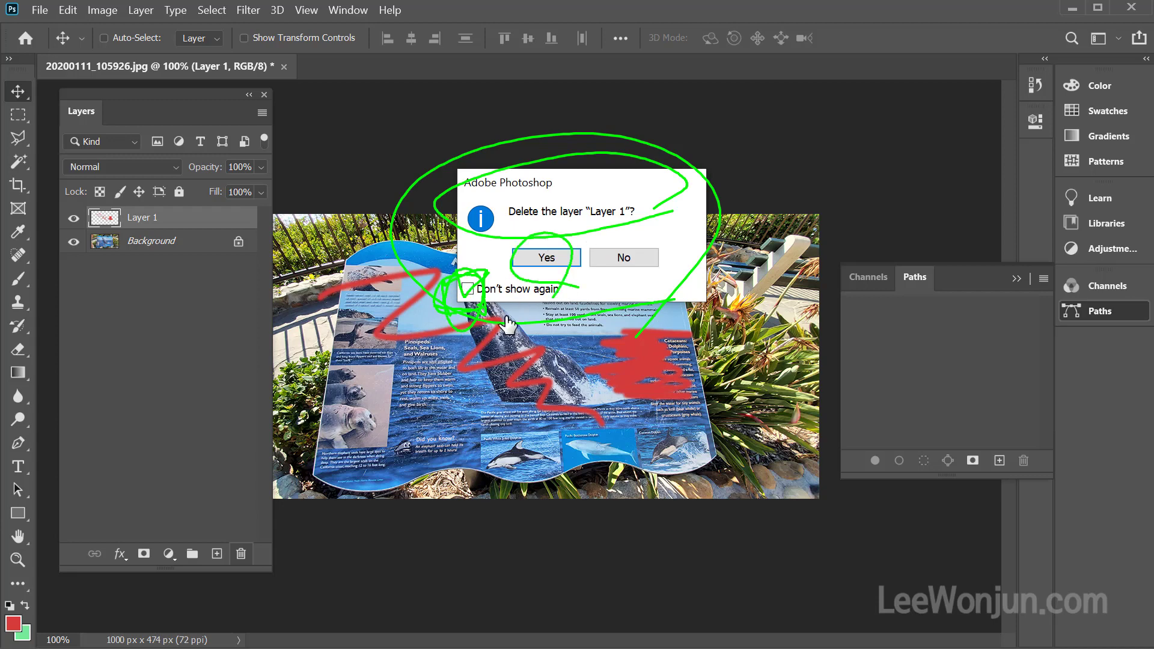
key("Escape")
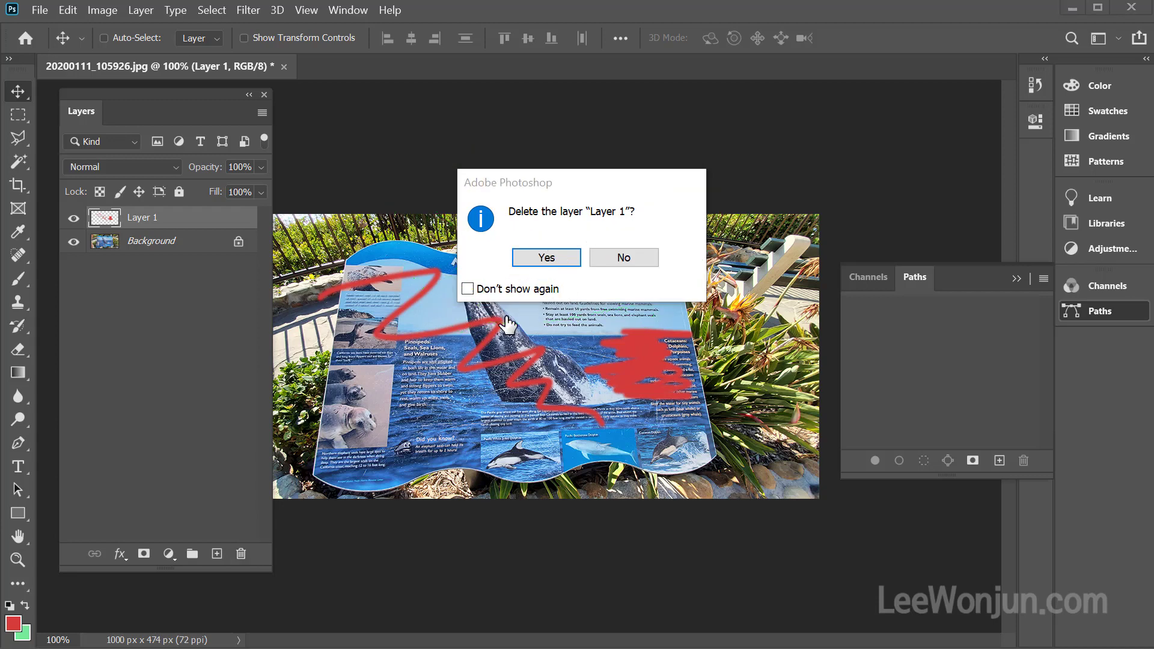
left_click(555, 259)
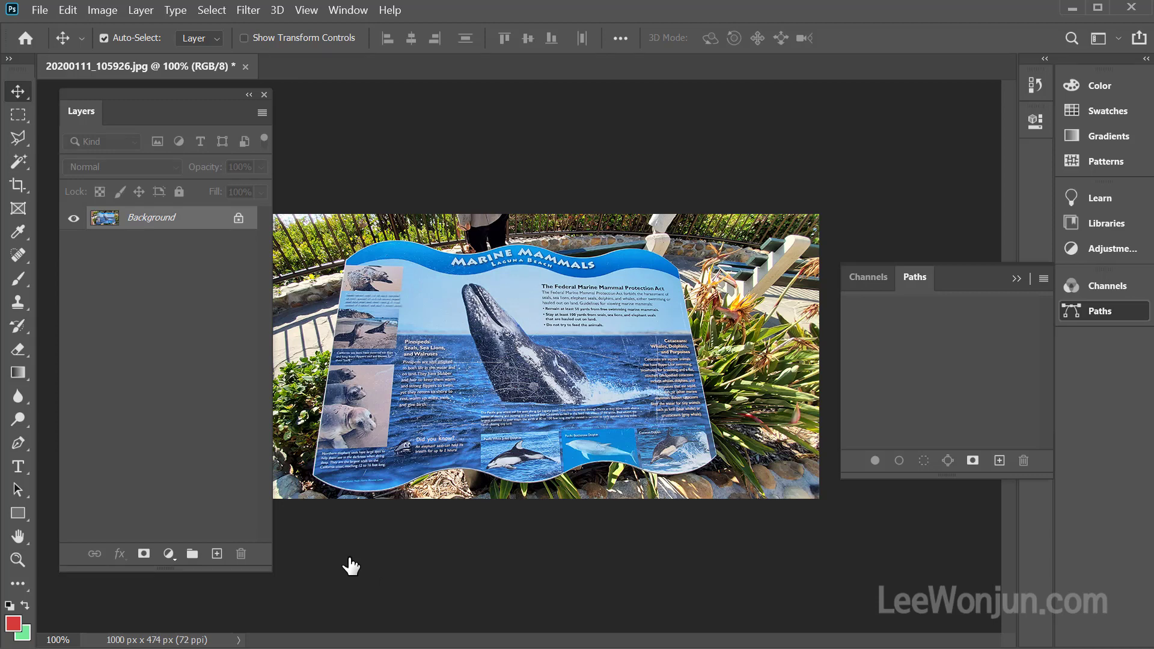
Add a new empty layer above the background and select a rectangular area around the whale with the Rectangular Marquee tool.
left_click(217, 554)
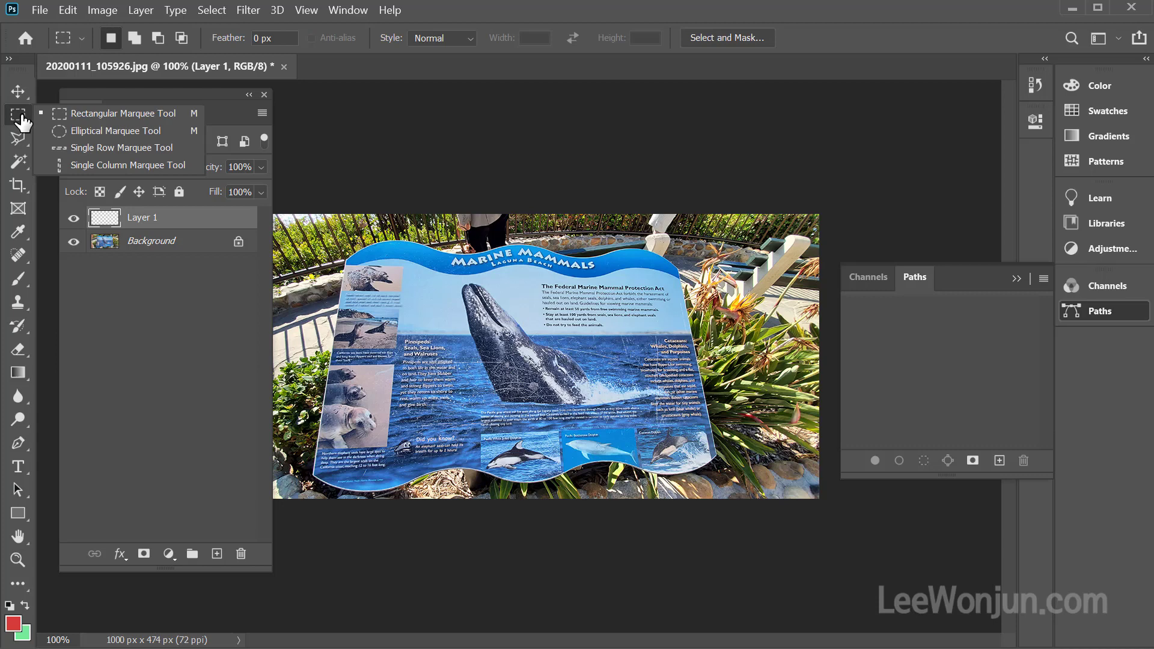
left_click(92, 120)
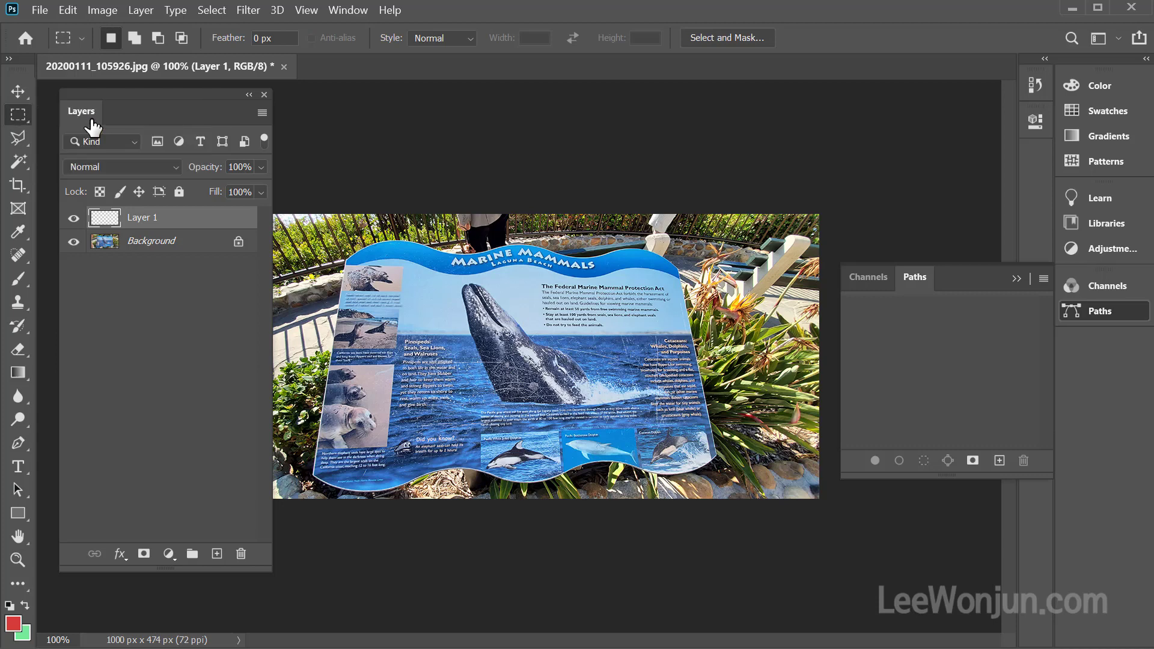
left_click_drag(411, 279, 645, 426)
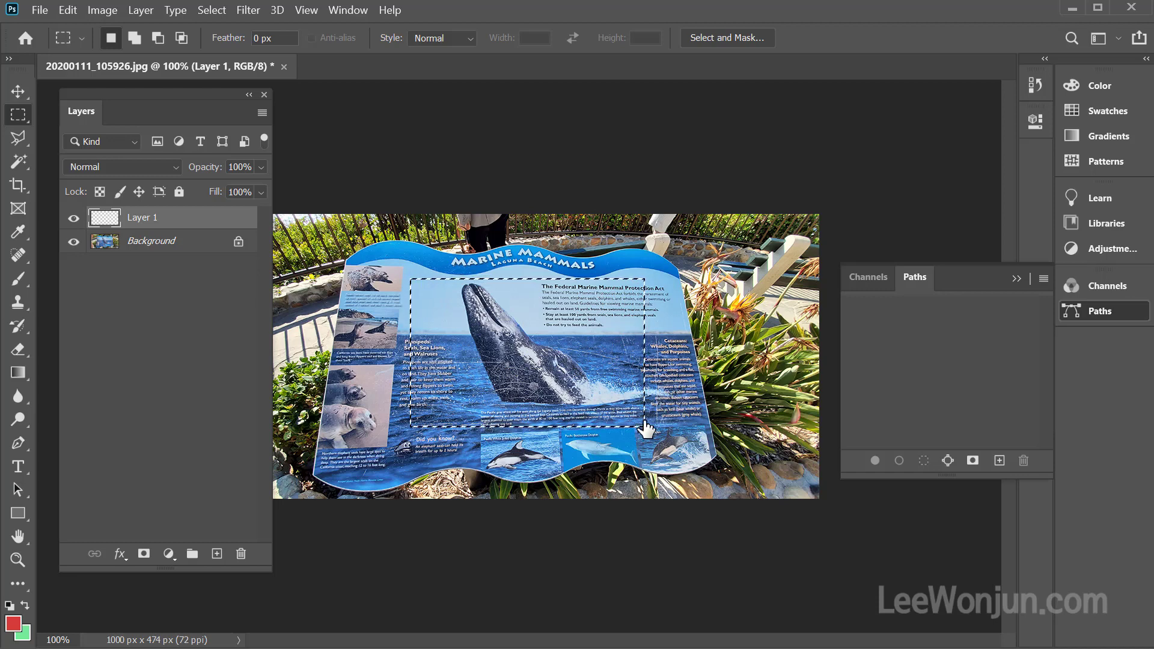
Try to copy the selected whale area while the empty Layer 1 is active, and dismiss the message.
key("ctrl+c")
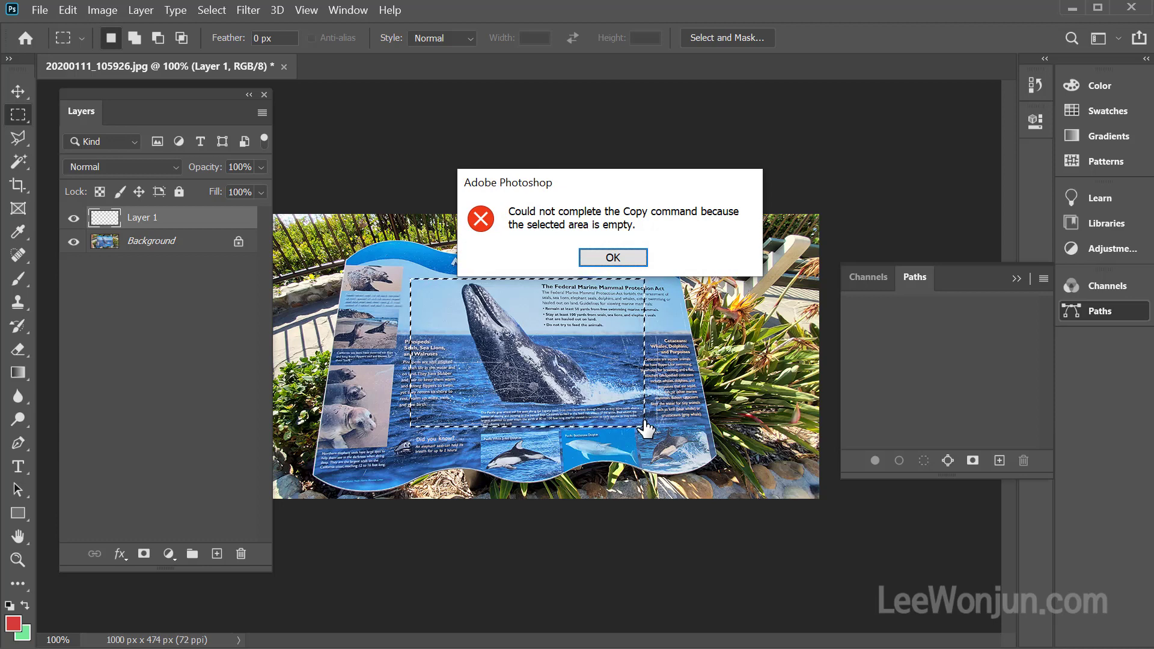
mouse_move(641, 235)
left_mouse_down()
mouse_move(602, 243)
mouse_move(612, 206)
mouse_move(649, 225)
mouse_move(634, 250)
left_mouse_up()
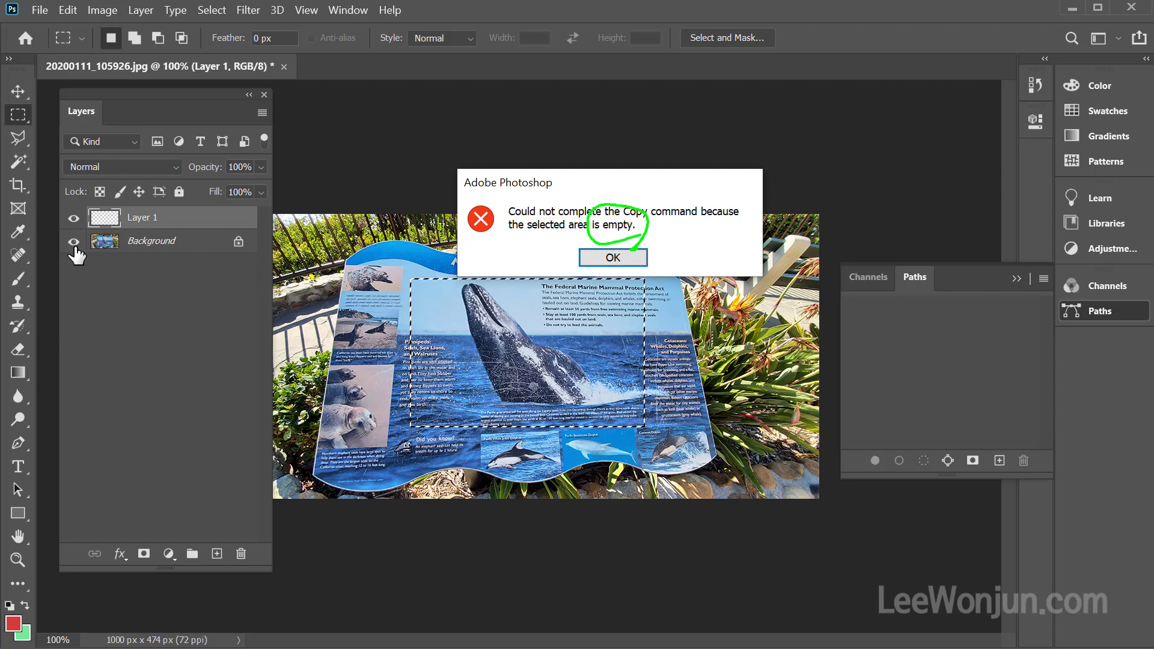
mouse_move(54, 233)
left_mouse_down()
mouse_move(241, 234)
mouse_move(257, 220)
mouse_move(234, 204)
mouse_move(100, 206)
mouse_move(44, 219)
mouse_move(51, 243)
left_mouse_up()
left_click_drag(152, 226, 104, 234)
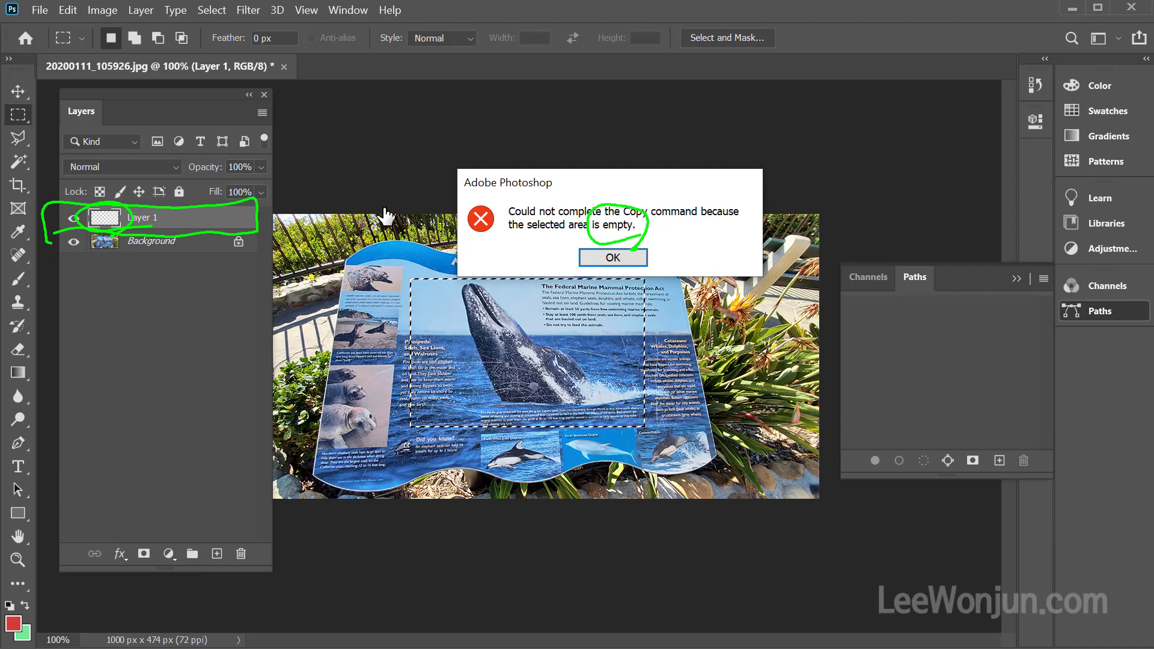
key("Escape")
left_click(621, 257)
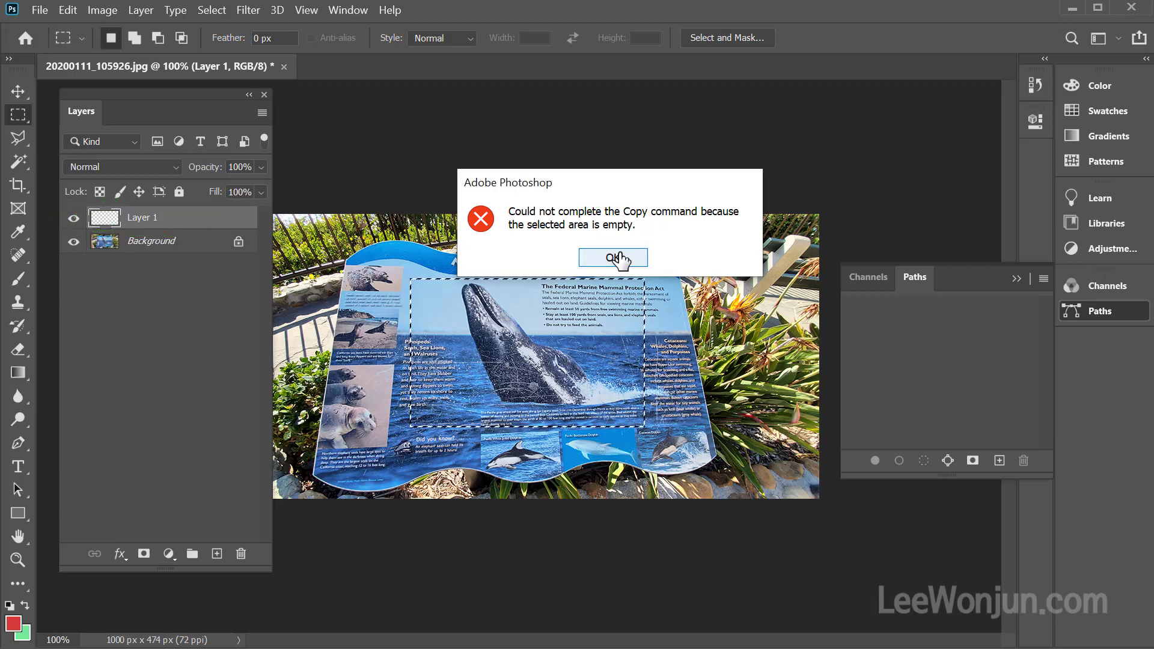
left_click(620, 257)
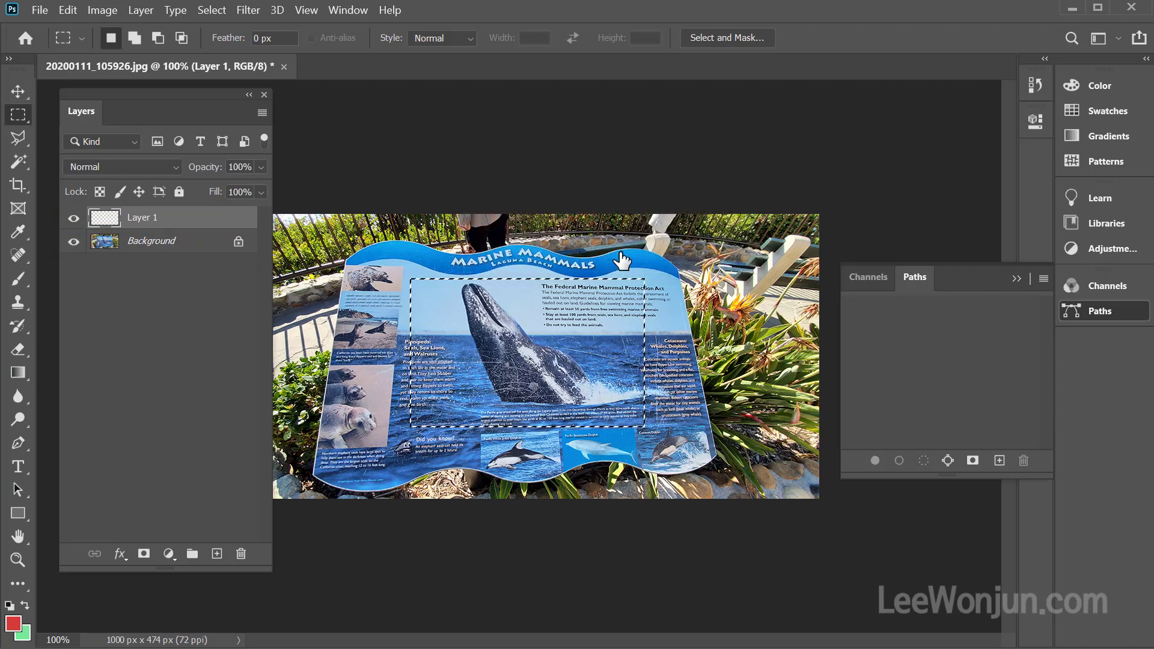
mouse_move(824, 213)
left_mouse_down()
mouse_move(297, 207)
mouse_move(261, 292)
mouse_move(257, 496)
mouse_move(796, 540)
mouse_move(831, 421)
mouse_move(827, 197)
left_mouse_up()
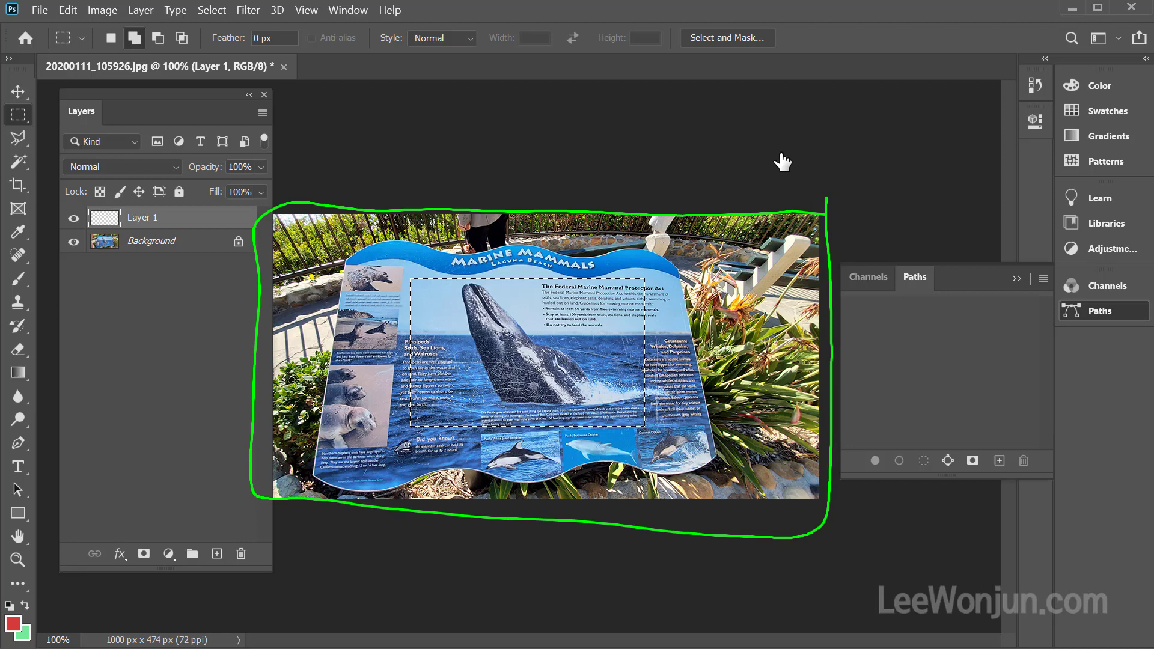
key("Escape")
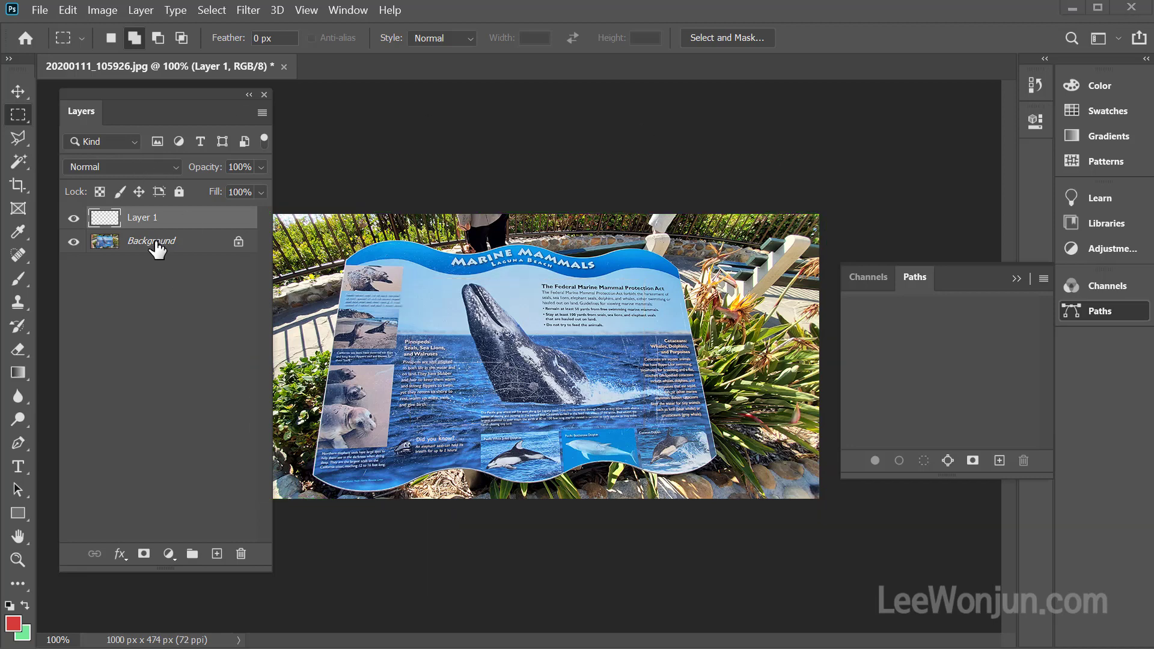
Make the Background layer active and copy the selected whale area to a new layer.
left_click(155, 243)
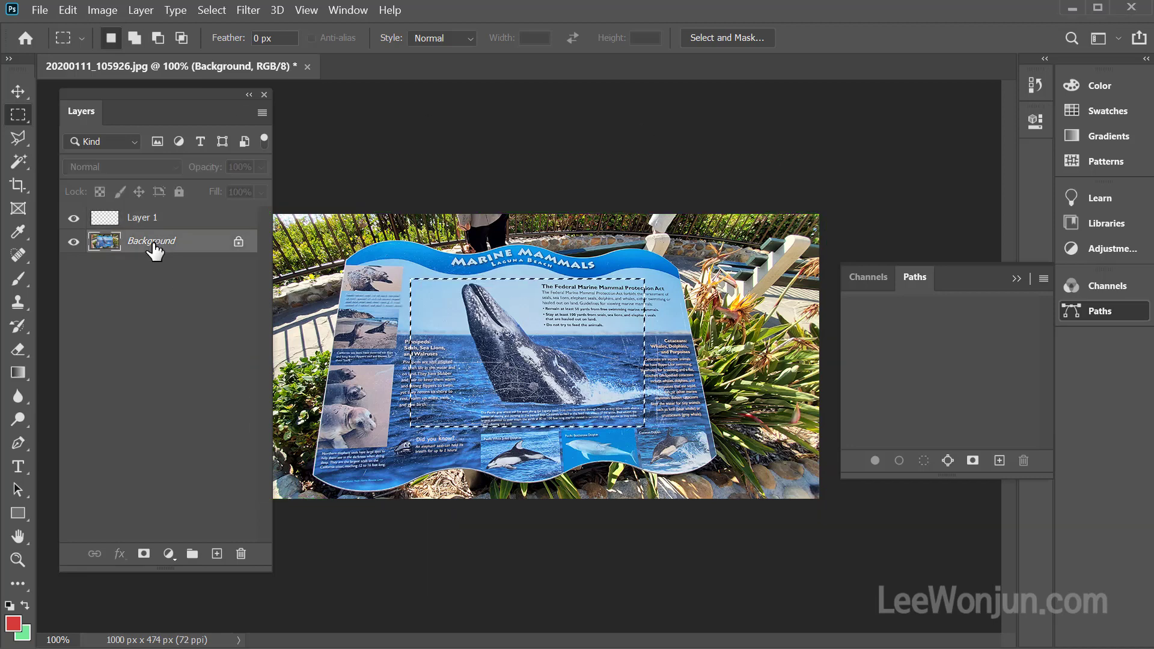
mouse_move(265, 264)
left_mouse_down()
mouse_move(57, 262)
mouse_move(147, 223)
left_mouse_up()
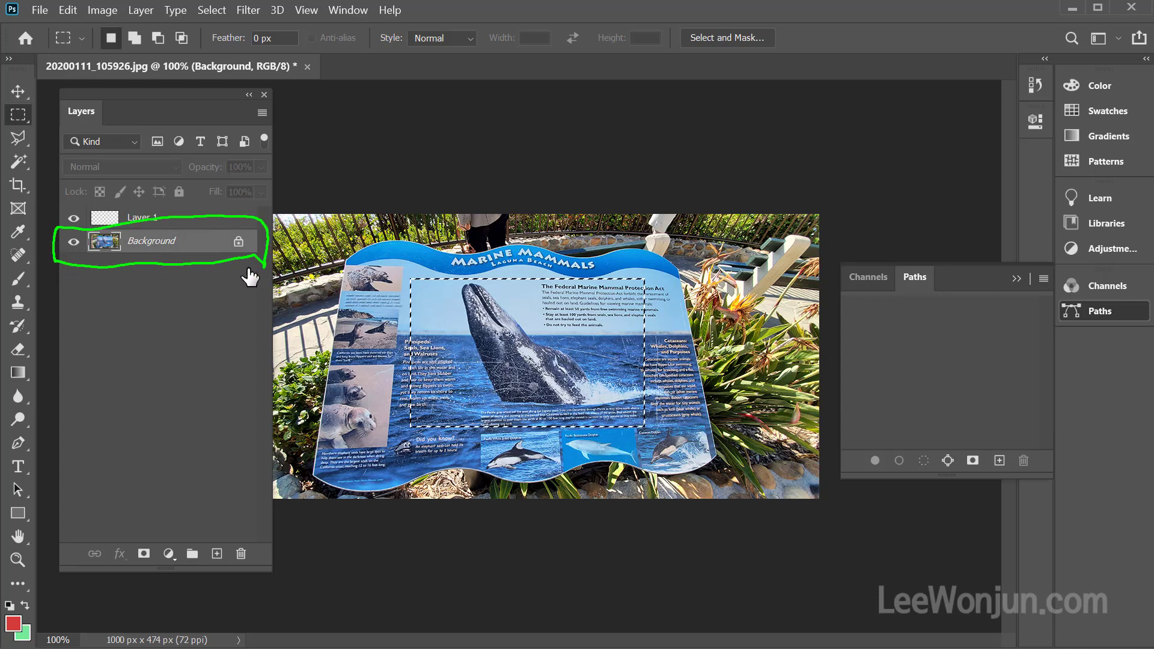
key("Escape")
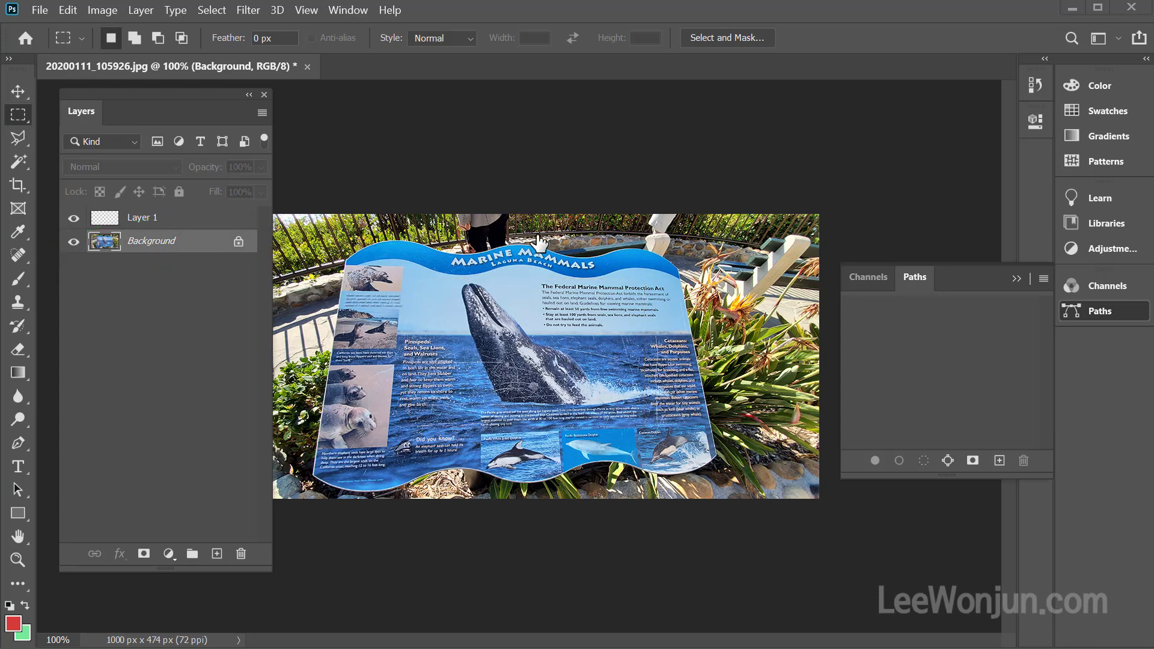
key("ctrl+shift+d")
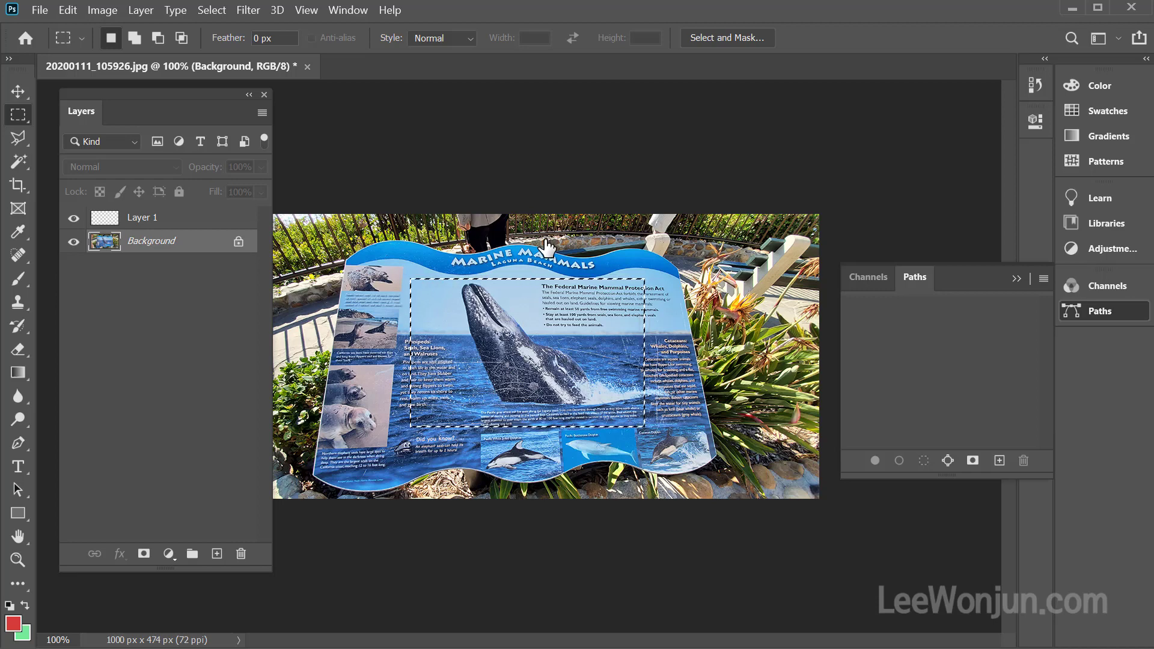
key("ctrl+j")
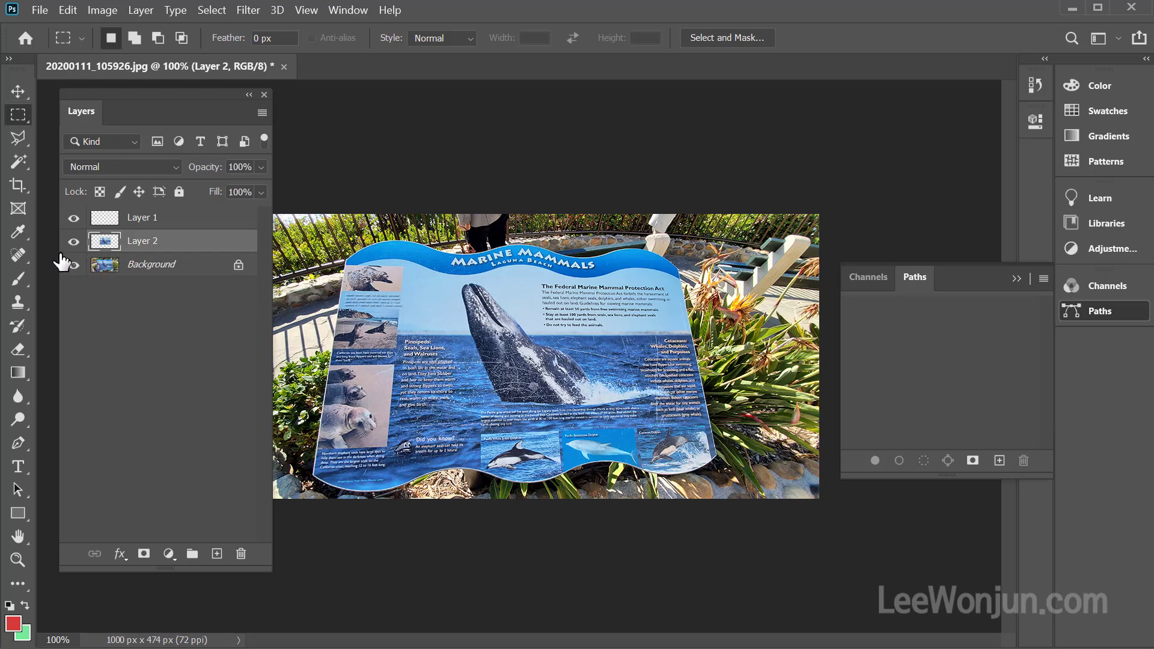
Move the copied whale area on Layer 2 with the Move tool to the upper-right part of the photo.
left_click_drag(60, 255, 265, 253)
left_click_drag(116, 257, 113, 264)
left_click(18, 92)
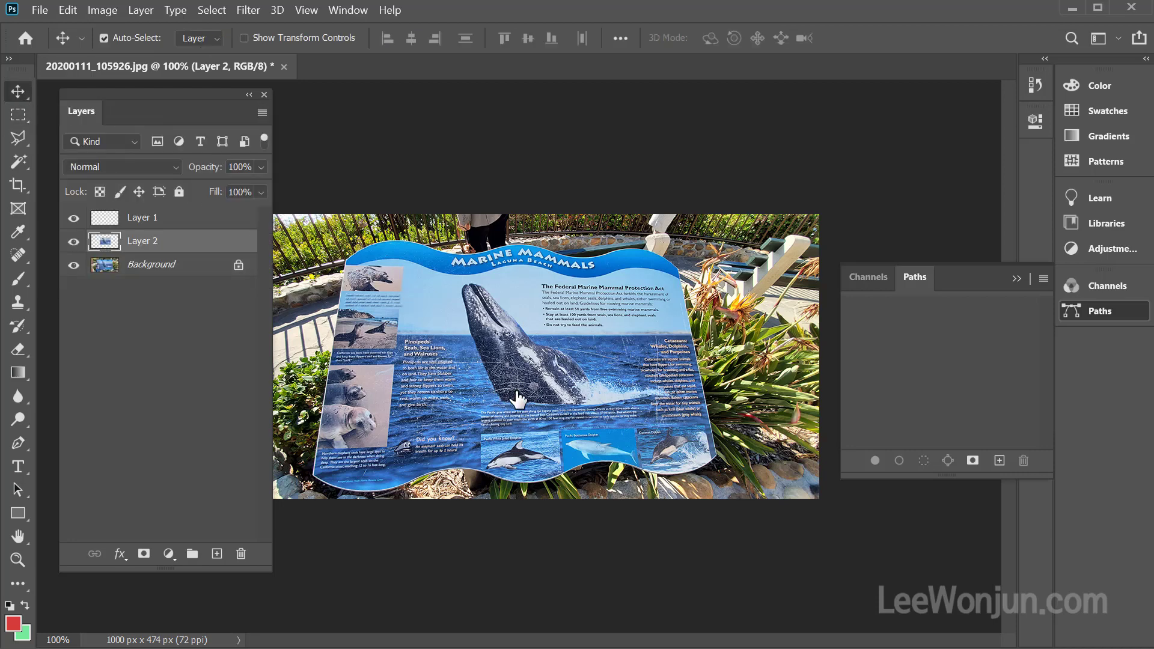
left_click_drag(532, 392, 692, 342)
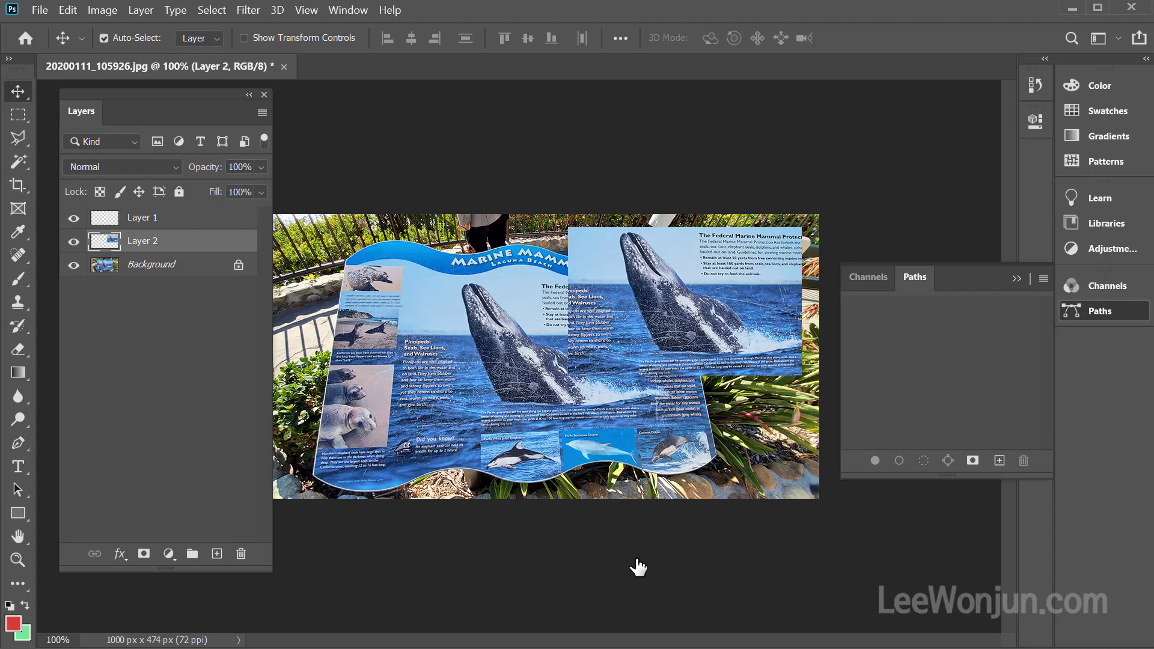
Select a rectangular area over the sign's lower-left part on the Background layer and copy it to a new layer.
left_click(13, 121)
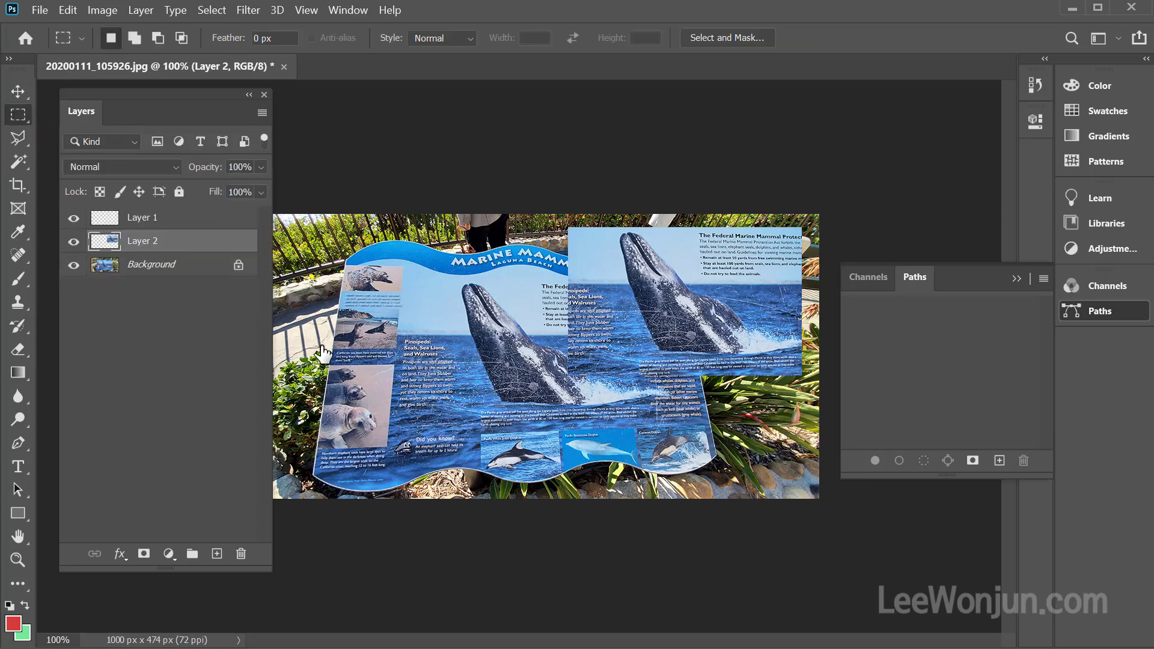
left_click(155, 265)
left_click_drag(311, 348, 547, 479)
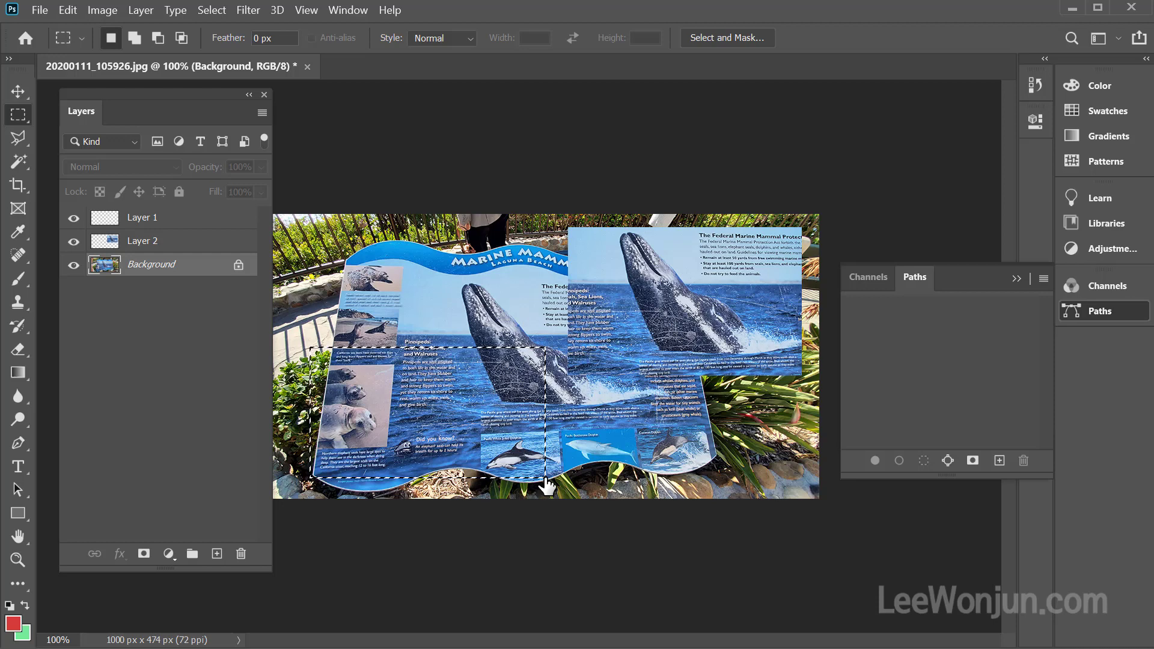
key("ctrl+j")
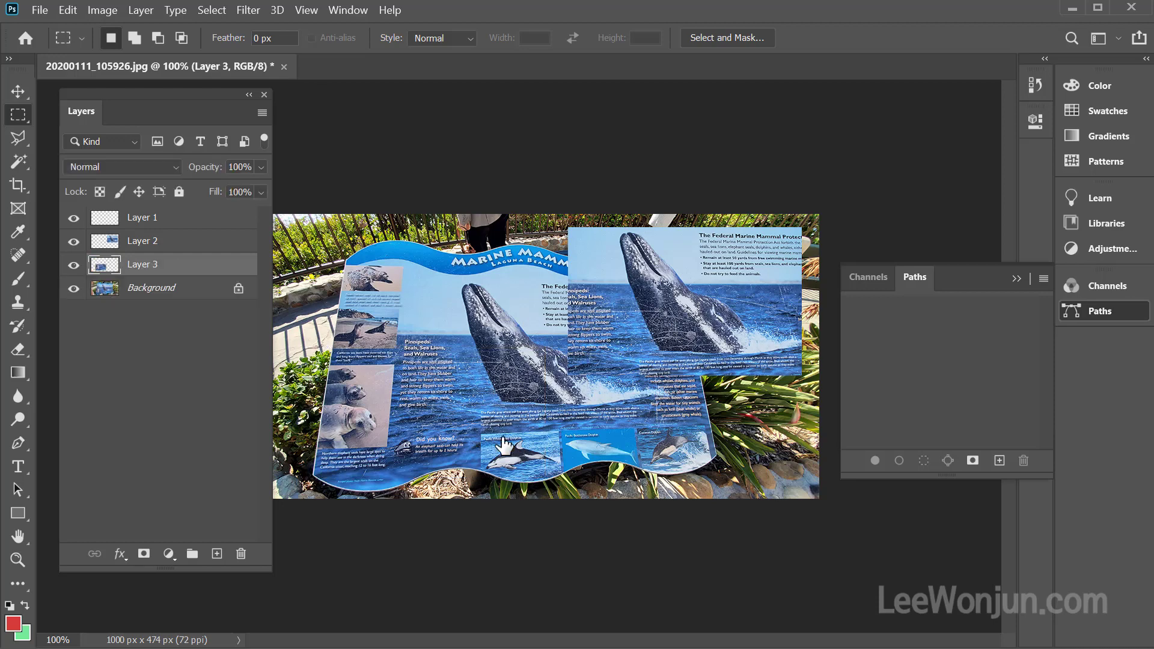
Move the new lower-left copy straight up, and move the Layer 2 whale copy left so it overlaps that piece.
left_click(19, 91)
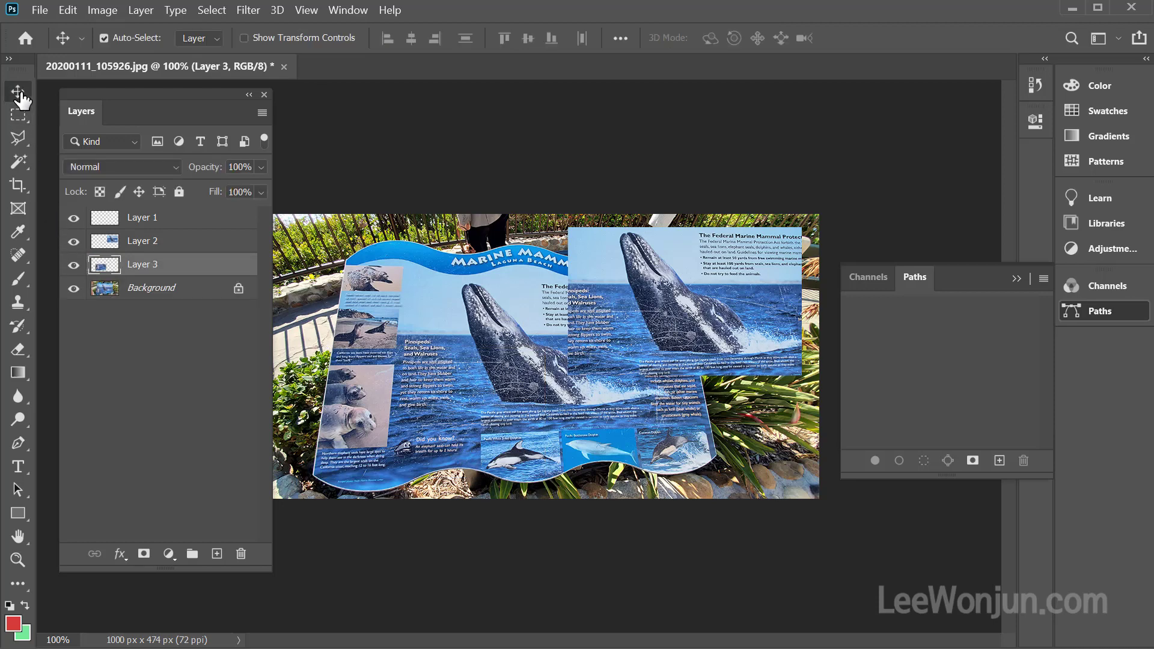
left_click_drag(395, 431, 395, 321)
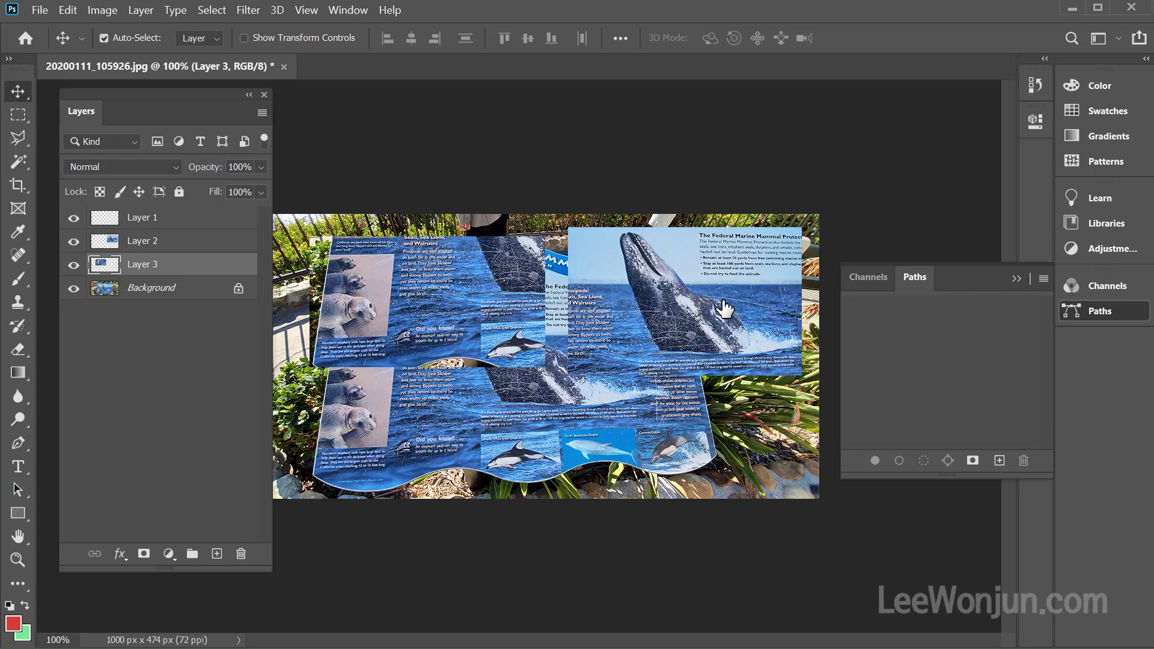
left_click_drag(737, 310, 439, 347)
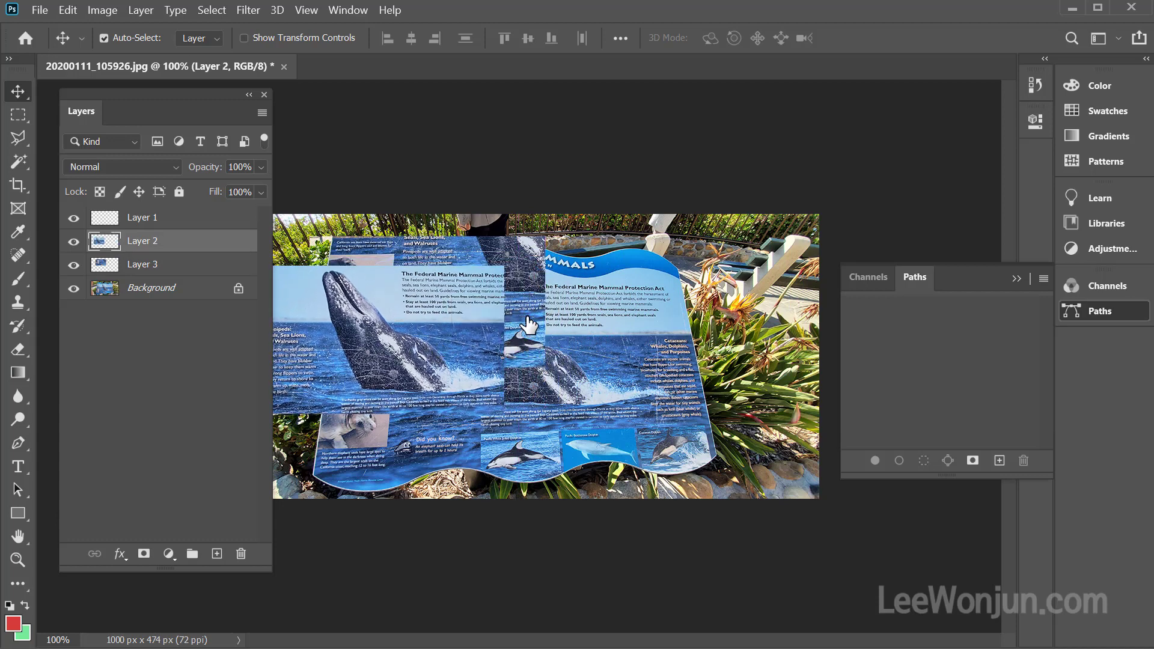
mouse_move(372, 253)
left_mouse_down()
mouse_move(523, 259)
mouse_move(535, 338)
left_mouse_up()
mouse_move(324, 241)
left_mouse_down()
mouse_move(331, 376)
mouse_move(552, 362)
mouse_move(553, 318)
mouse_move(371, 246)
left_mouse_up()
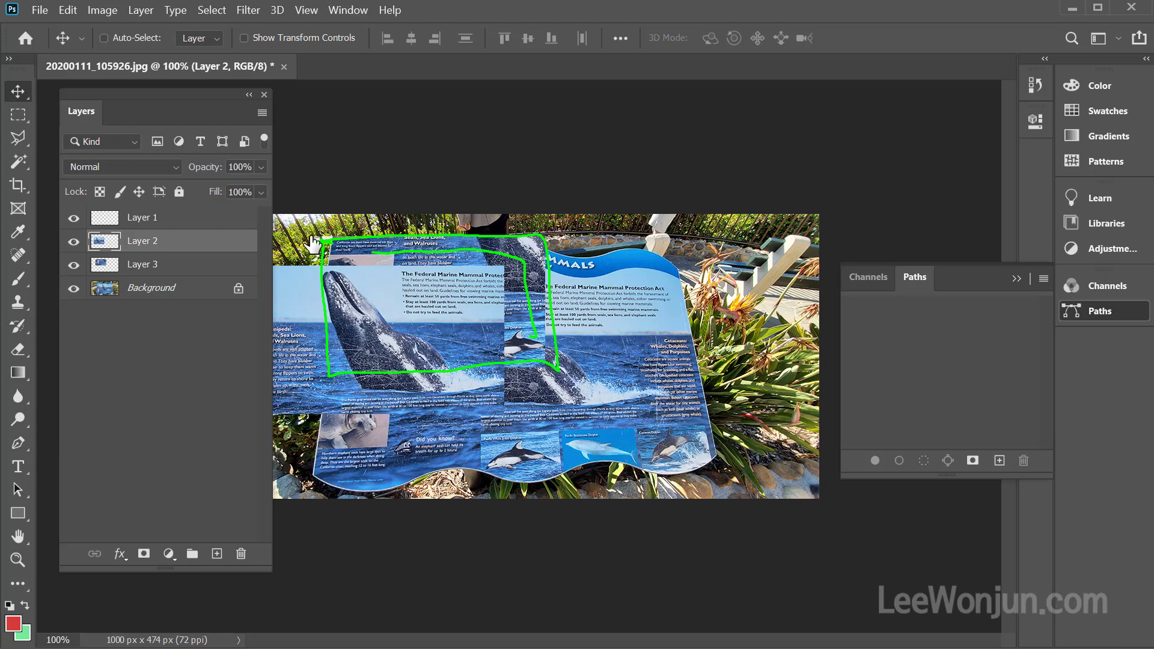
key("Escape")
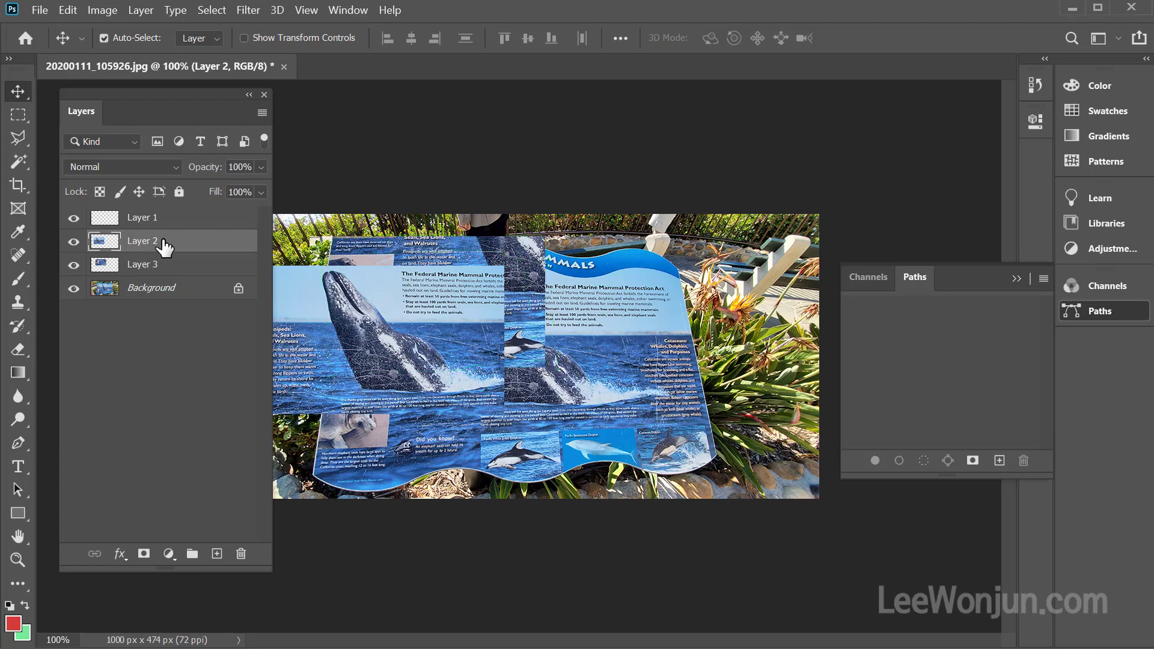
mouse_move(148, 259)
left_mouse_down()
mouse_move(70, 232)
mouse_move(258, 274)
left_mouse_up()
left_click_drag(315, 331, 319, 304)
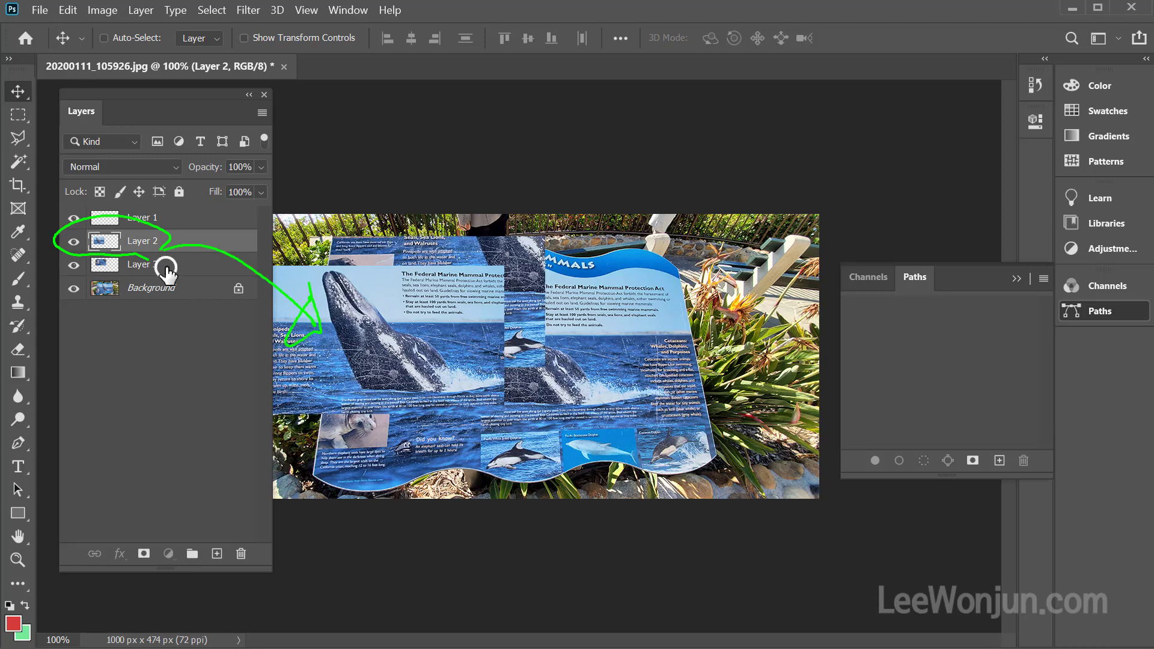
mouse_move(168, 264)
left_mouse_down()
mouse_move(510, 243)
mouse_move(517, 261)
mouse_move(497, 251)
mouse_move(531, 249)
mouse_move(507, 258)
left_mouse_up()
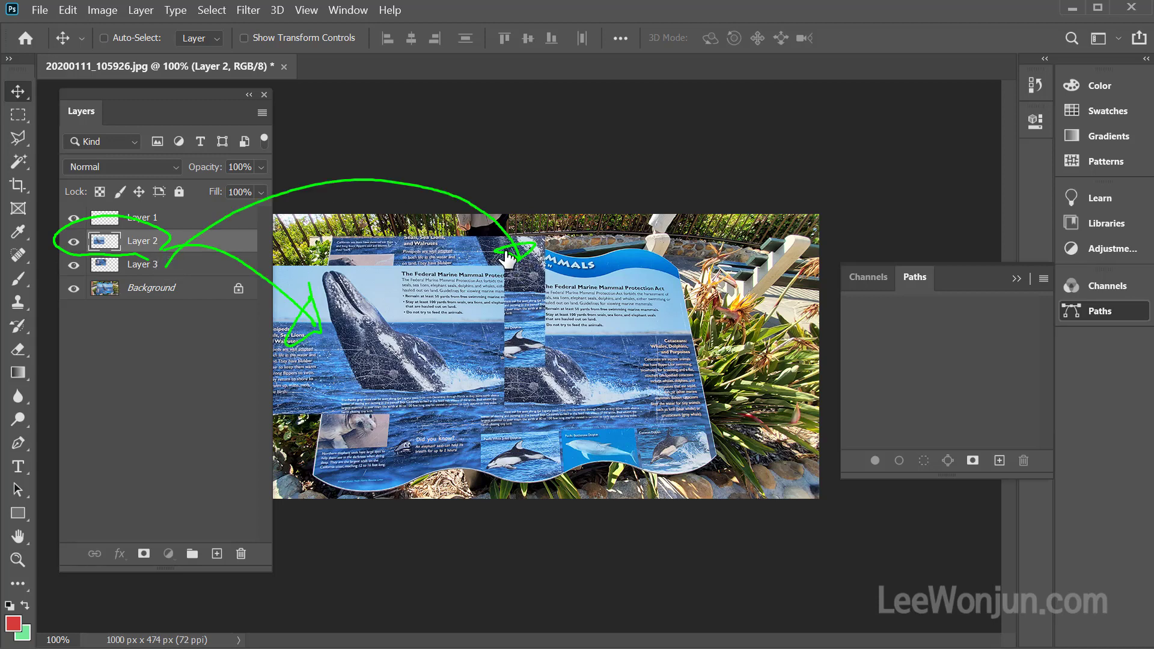
left_click_drag(72, 278, 218, 271)
left_click_drag(96, 247, 184, 208)
mouse_move(211, 334)
left_mouse_down()
mouse_move(176, 438)
mouse_move(207, 460)
left_mouse_up()
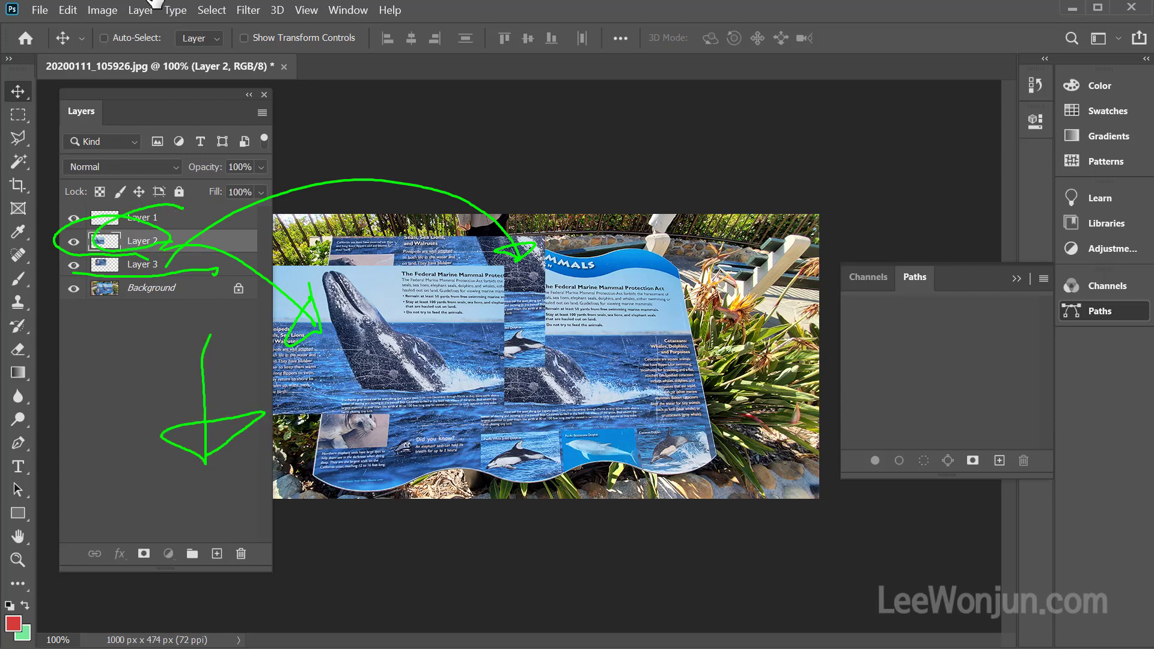
mouse_move(179, 29)
left_mouse_down()
mouse_move(120, 76)
mouse_move(166, 33)
mouse_move(145, 42)
mouse_move(161, 182)
mouse_move(148, 184)
mouse_move(189, 154)
mouse_move(206, 160)
mouse_move(157, 193)
left_mouse_up()
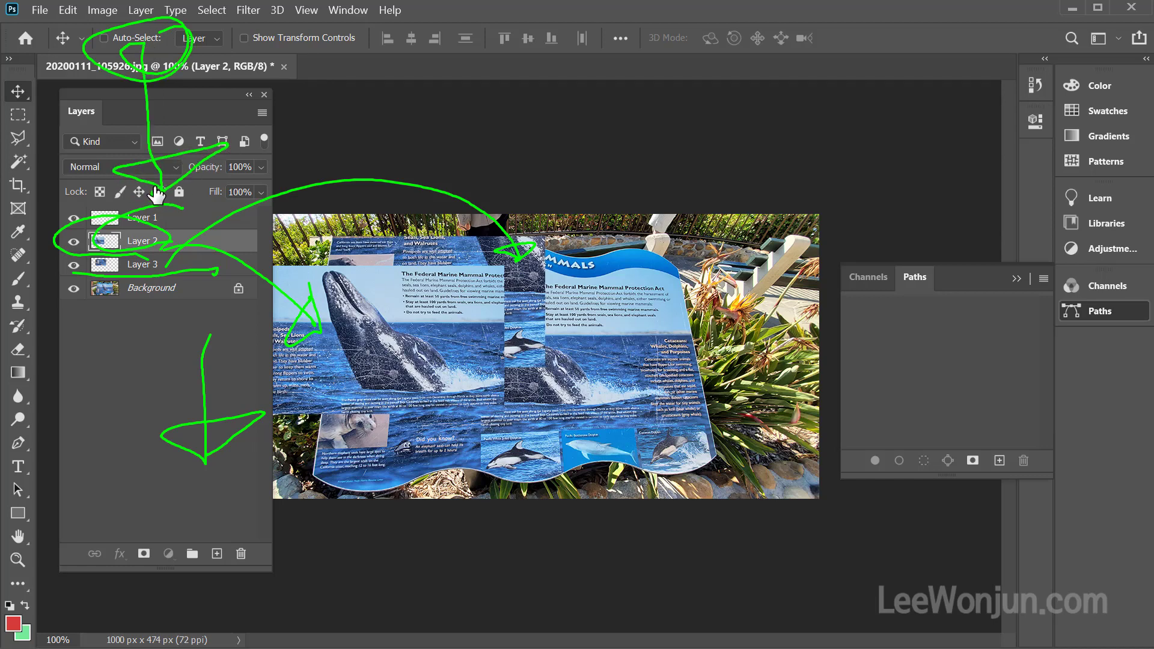
left_click_drag(67, 312, 195, 298)
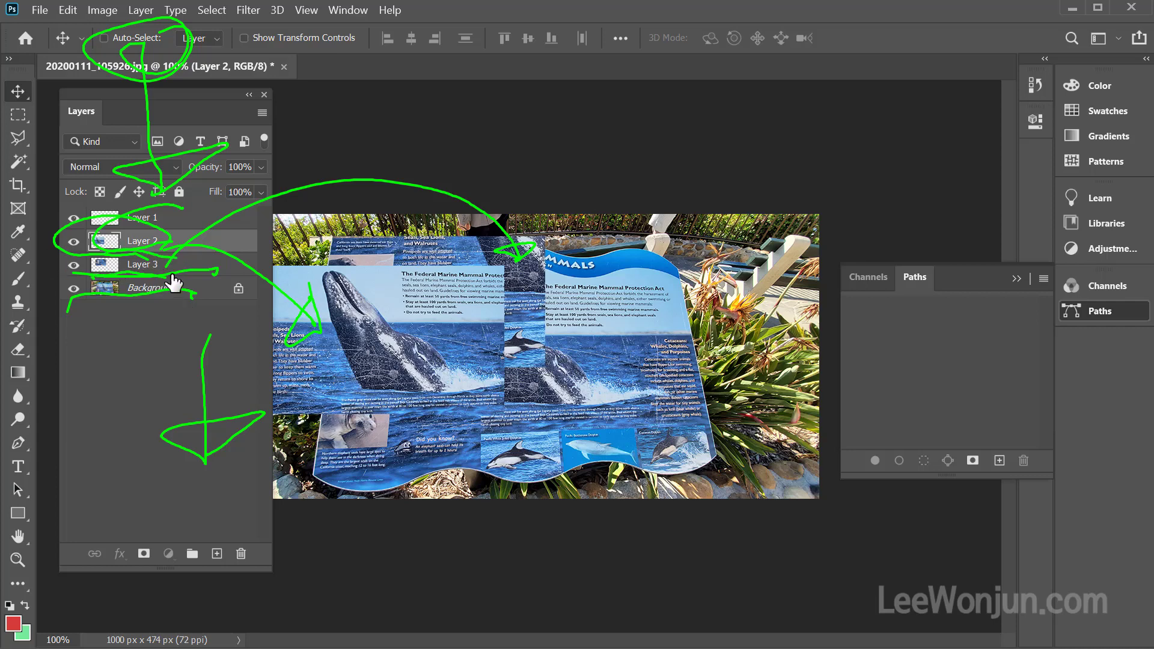
mouse_move(171, 276)
left_mouse_down()
mouse_move(100, 258)
mouse_move(156, 256)
mouse_move(161, 281)
left_mouse_up()
key("Escape")
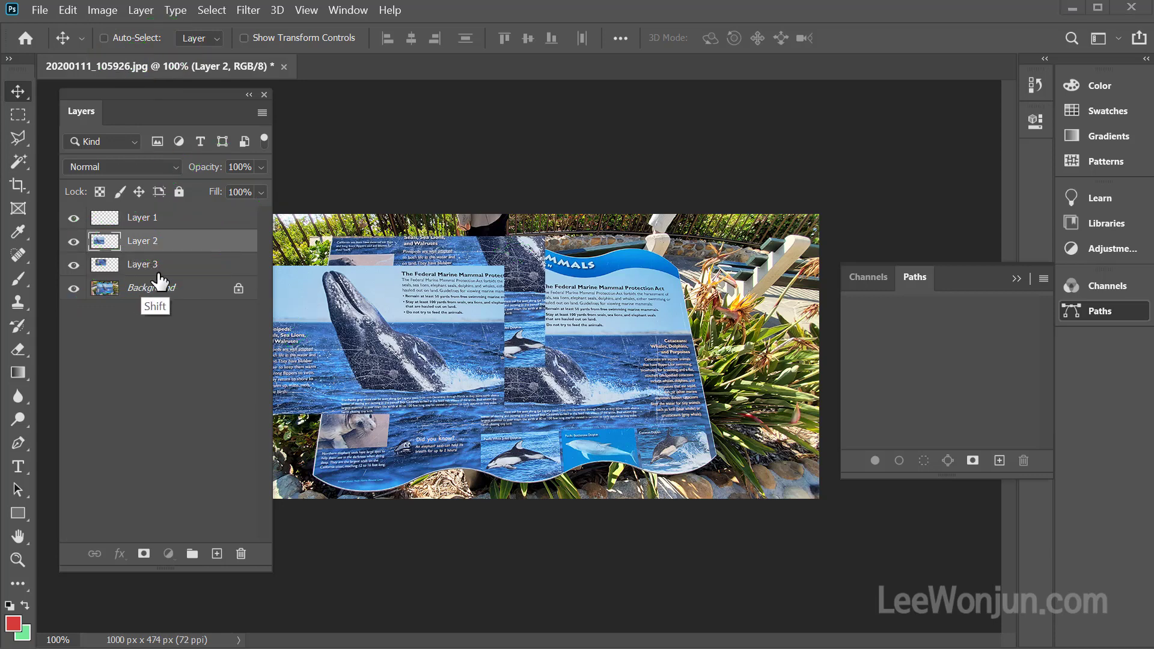
left_click_drag(155, 278, 178, 211)
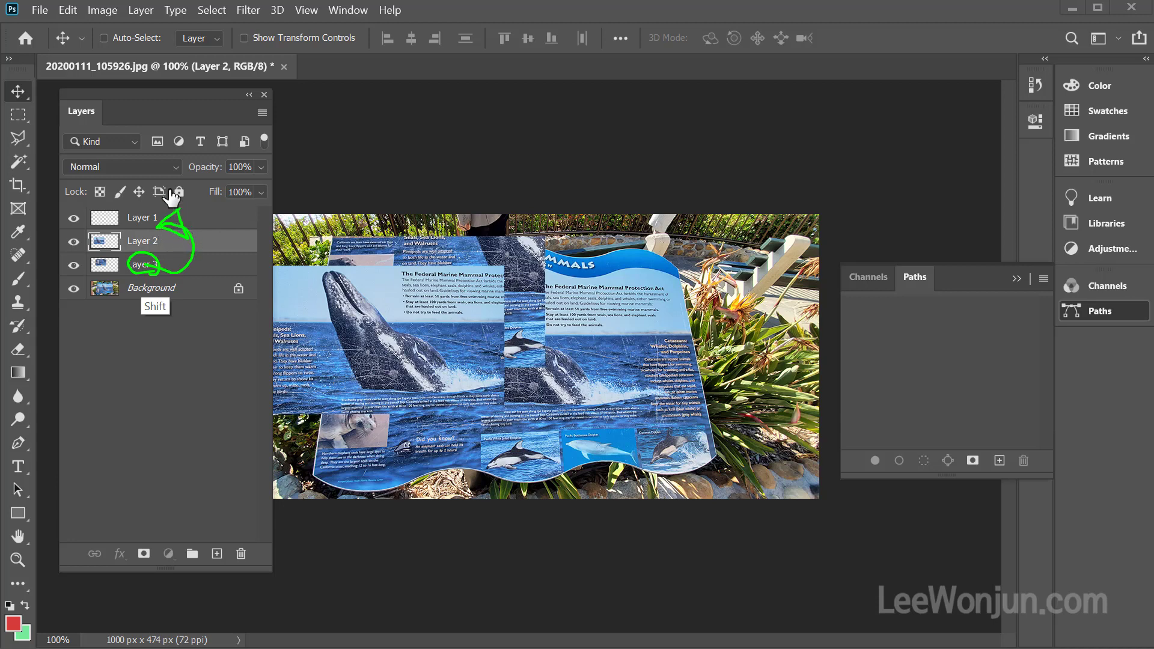
key("Escape")
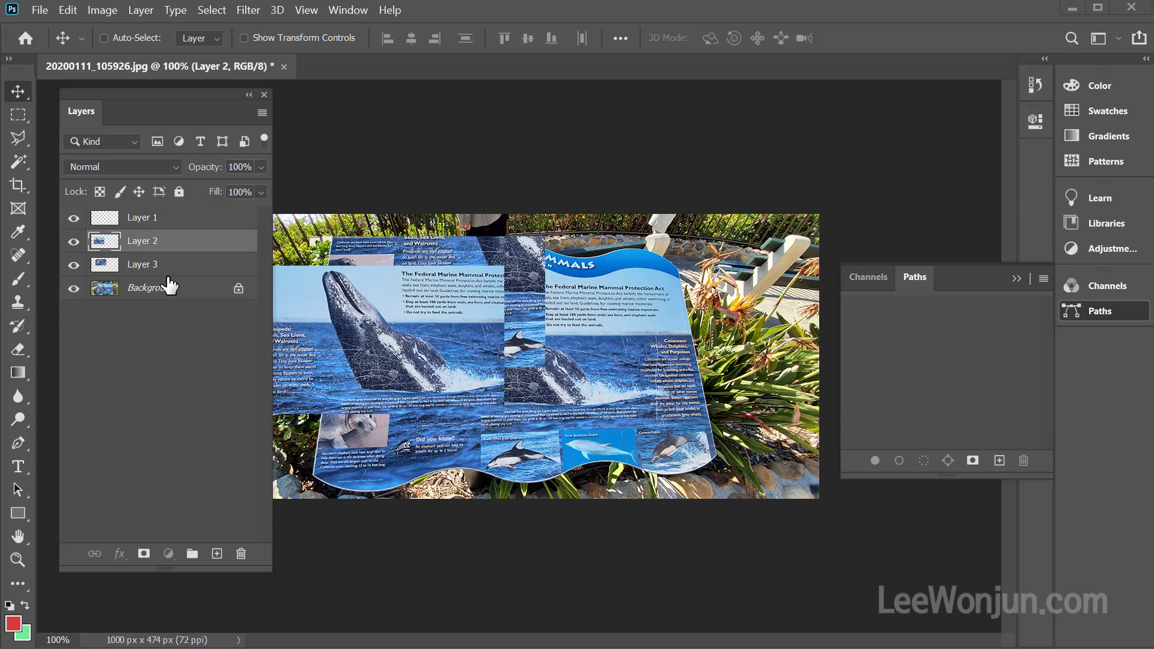
Reorder the layer stack so Layer 3 sits directly above Layer 2, below Layer 1.
key("ctrl")
left_click_drag(150, 272, 164, 239)
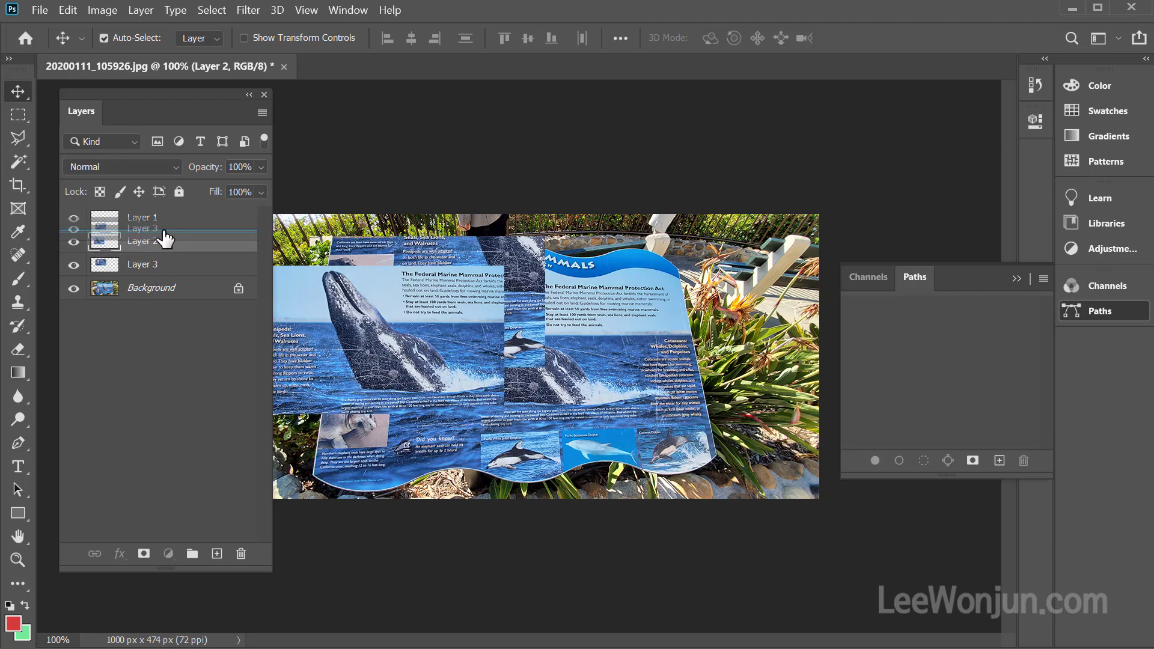
left_click_drag(164, 239, 164, 240)
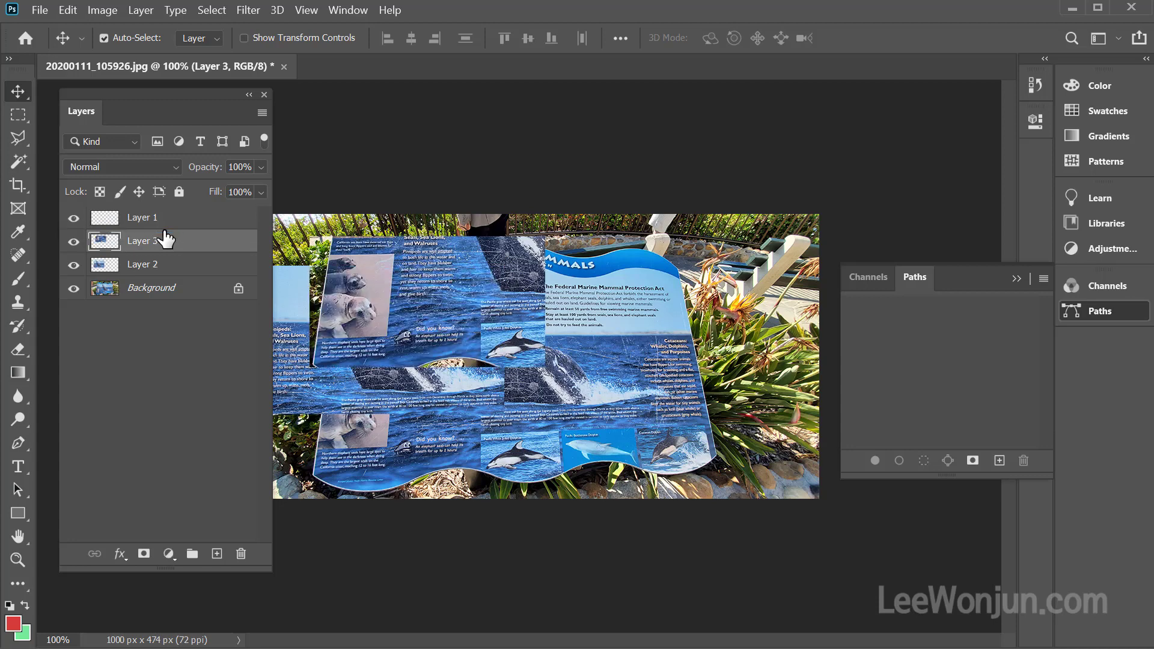
mouse_move(313, 243)
left_mouse_down()
mouse_move(311, 367)
mouse_move(535, 368)
mouse_move(537, 257)
mouse_move(317, 255)
left_mouse_up()
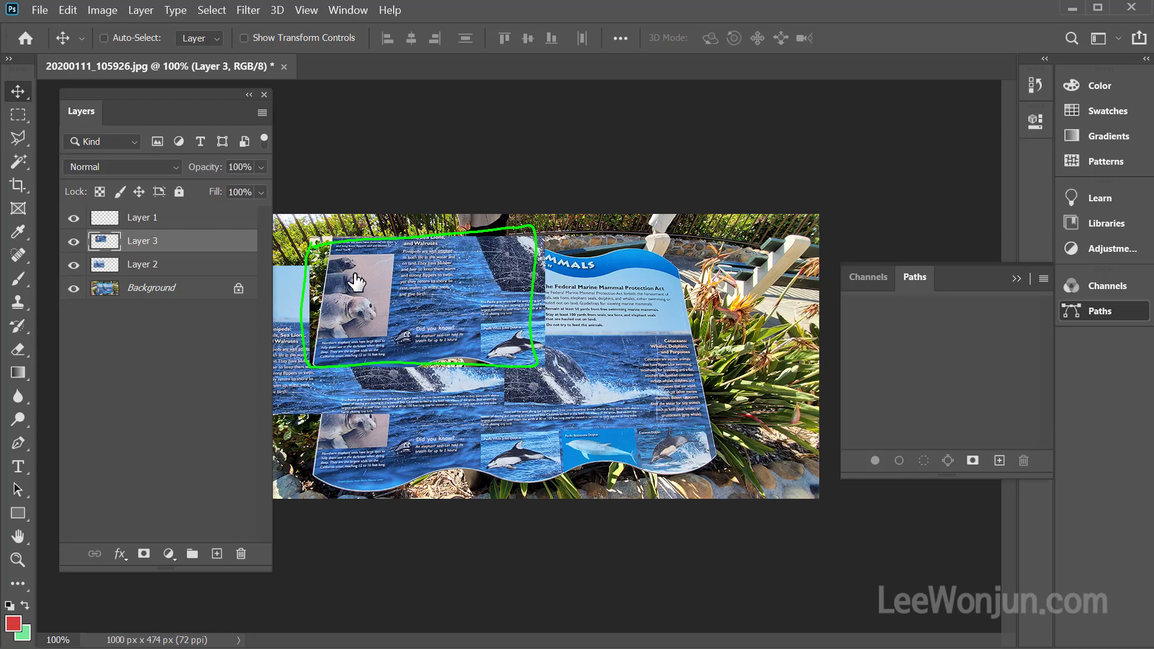
key("Escape")
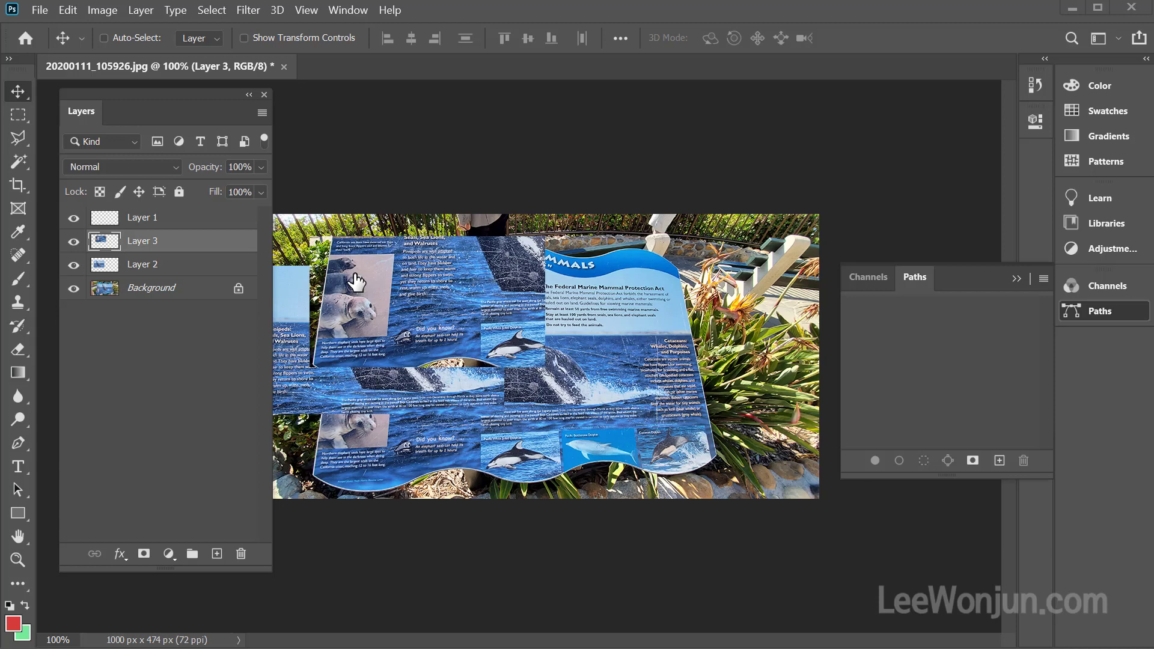
mouse_move(382, 457)
left_mouse_down()
mouse_move(830, 299)
mouse_move(577, 595)
left_mouse_up()
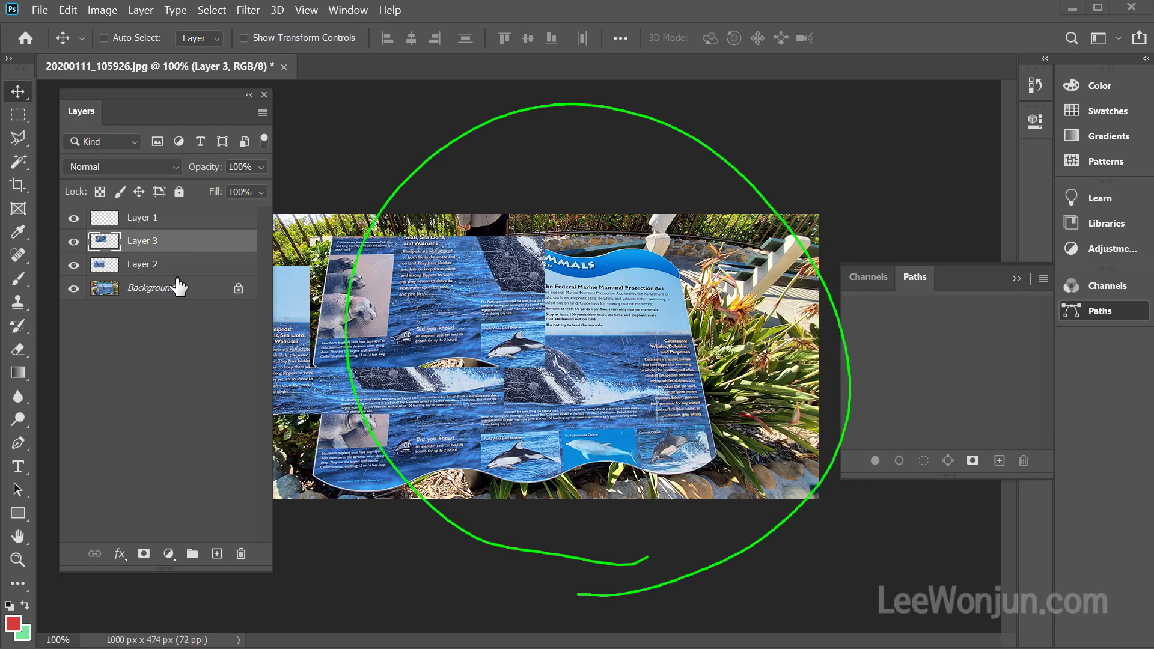
mouse_move(159, 258)
left_mouse_down()
mouse_move(129, 278)
mouse_move(176, 277)
left_mouse_up()
mouse_move(157, 231)
left_mouse_down()
mouse_move(180, 244)
mouse_move(168, 211)
mouse_move(174, 230)
left_mouse_up()
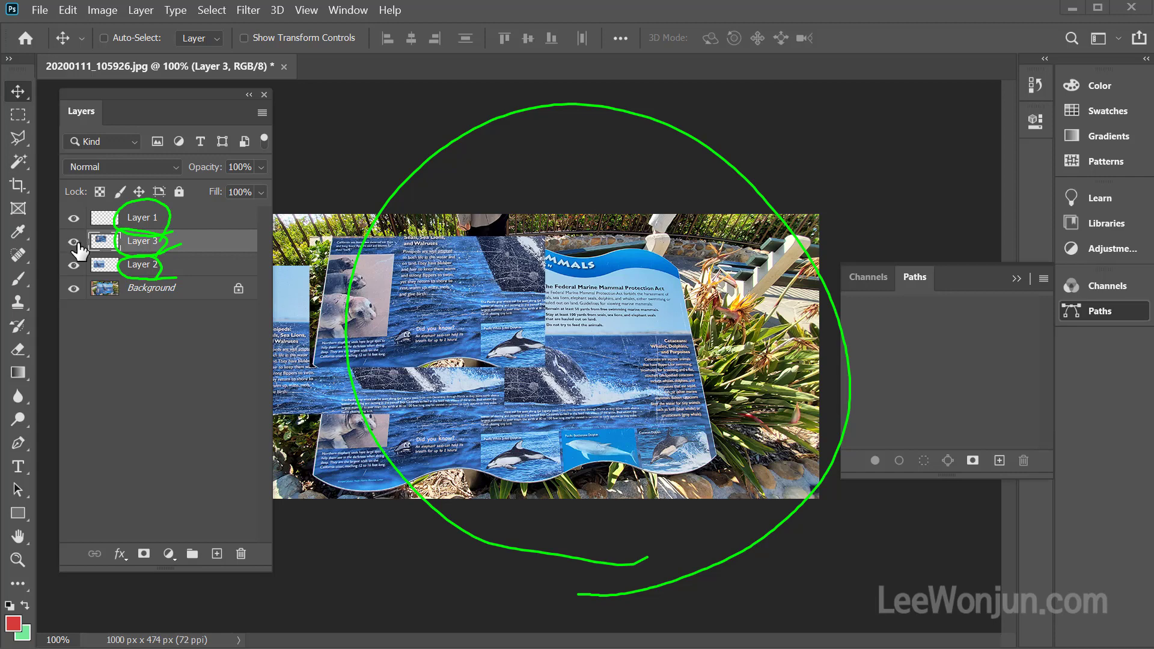
left_click_drag(72, 233, 76, 243)
mouse_move(123, 234)
left_mouse_down()
mouse_move(161, 236)
mouse_move(225, 370)
left_mouse_up()
mouse_move(229, 419)
left_mouse_down()
mouse_move(246, 526)
mouse_move(226, 544)
mouse_move(256, 534)
left_mouse_up()
mouse_move(207, 233)
left_mouse_down()
mouse_move(228, 236)
mouse_move(225, 258)
left_mouse_up()
left_click_drag(252, 530, 236, 552)
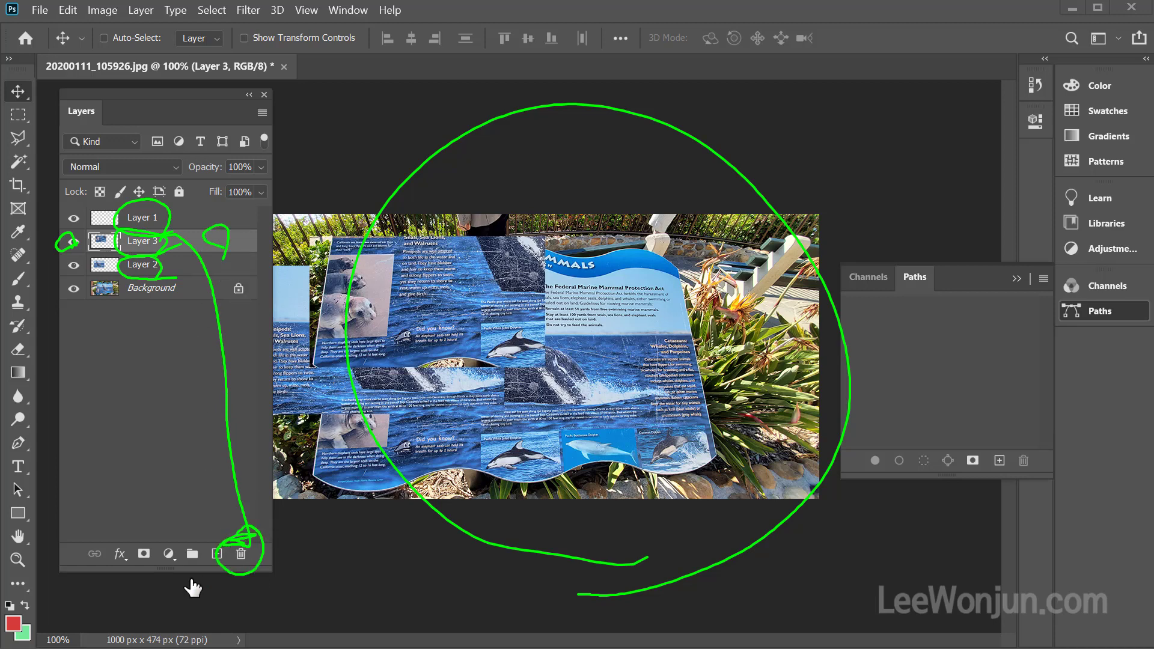
mouse_move(184, 220)
left_mouse_down()
mouse_move(183, 259)
mouse_move(161, 268)
mouse_move(170, 280)
mouse_move(169, 210)
mouse_move(202, 233)
left_mouse_up()
mouse_move(180, 289)
left_mouse_down()
mouse_move(81, 293)
mouse_move(189, 293)
mouse_move(85, 297)
mouse_move(109, 316)
left_mouse_up()
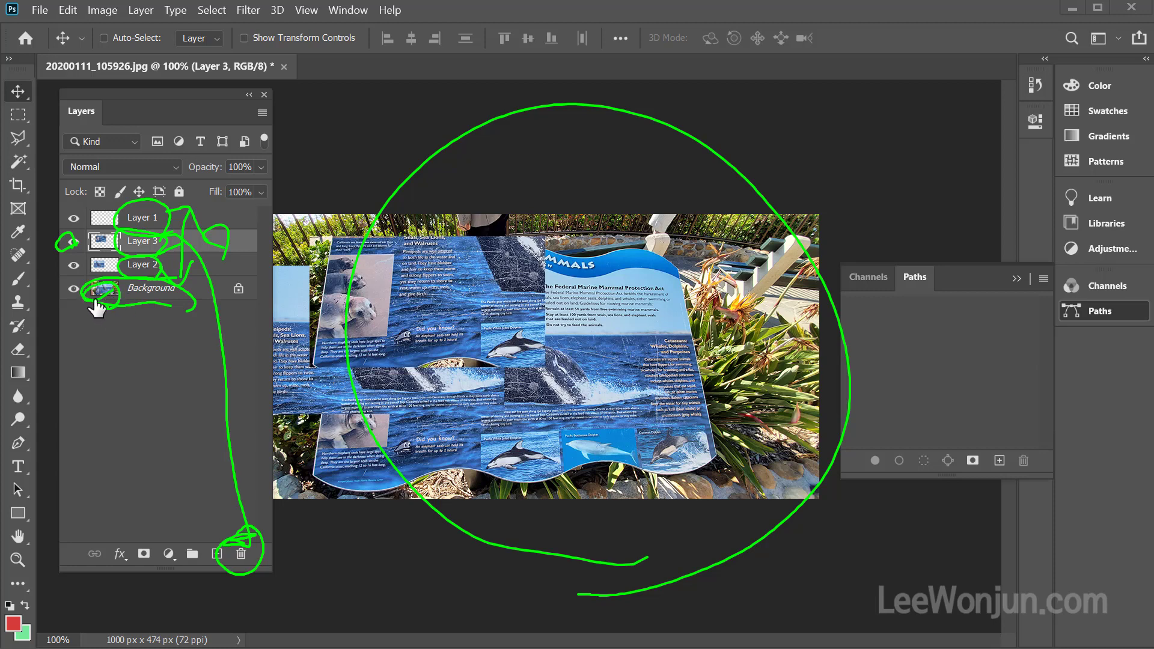
key("Escape")
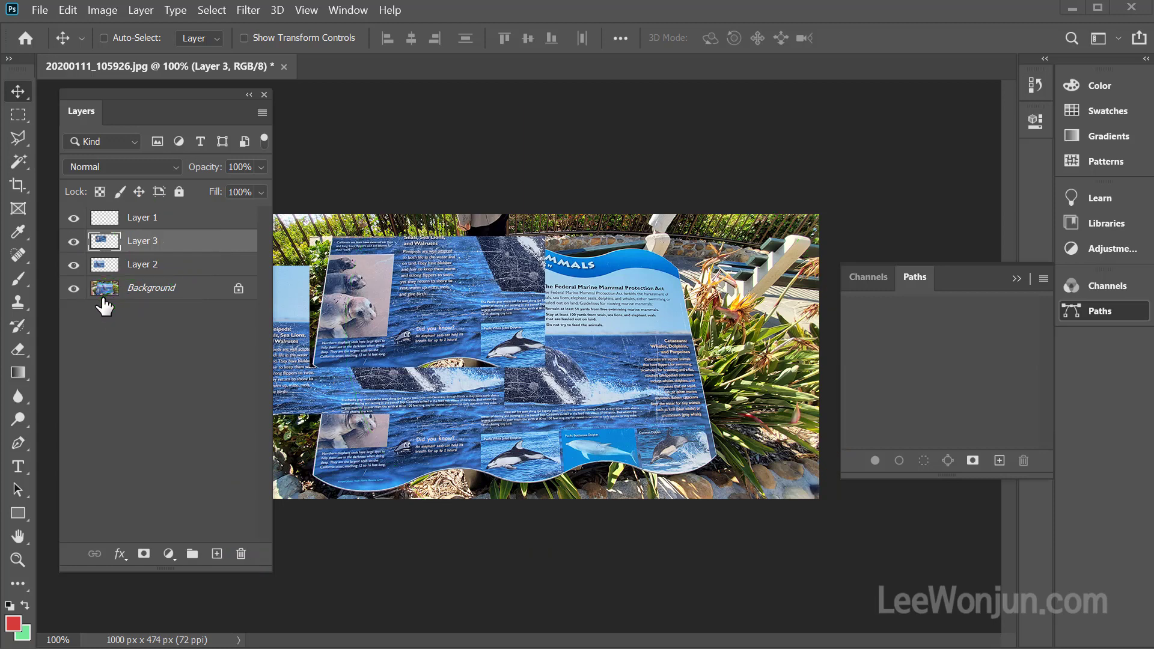